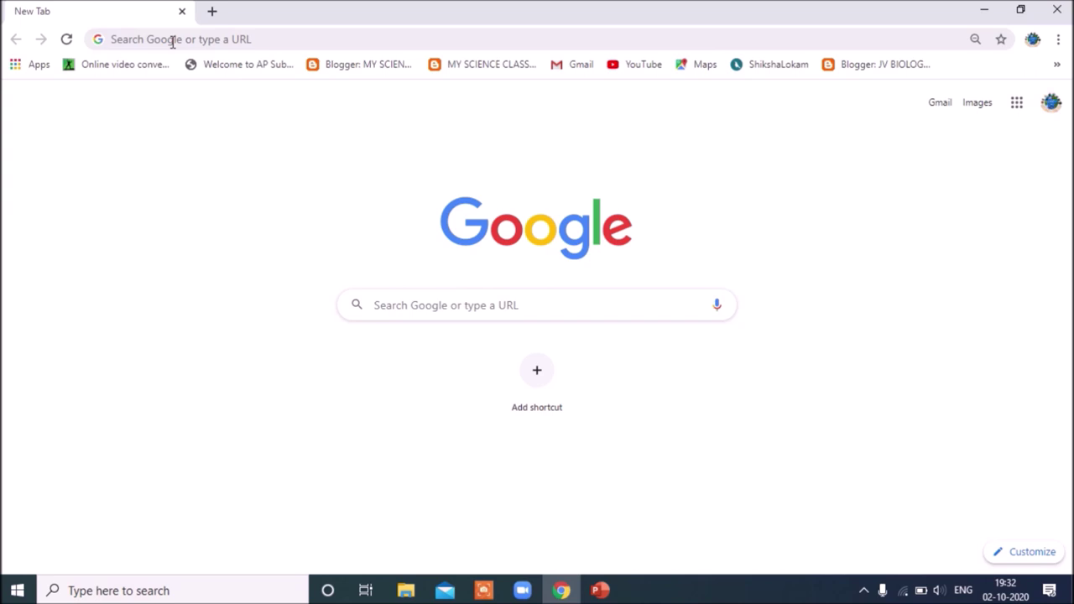
# - Open the VidyaDaan website at vdn.diksha.gov.in
pyautogui.press('Return')
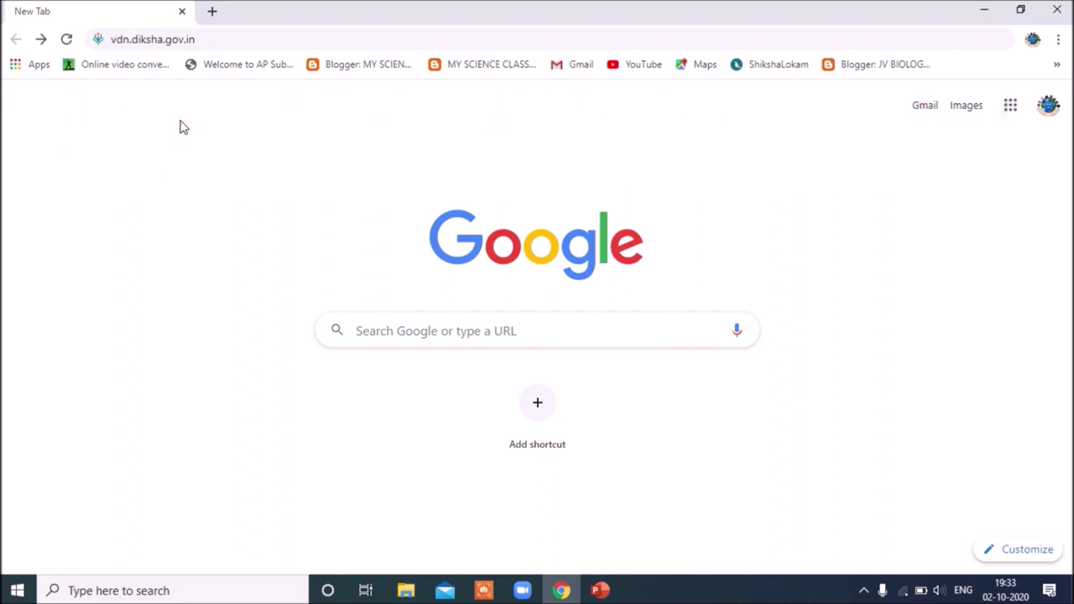
pyautogui.click(240, 39)
pyautogui.press('Return')
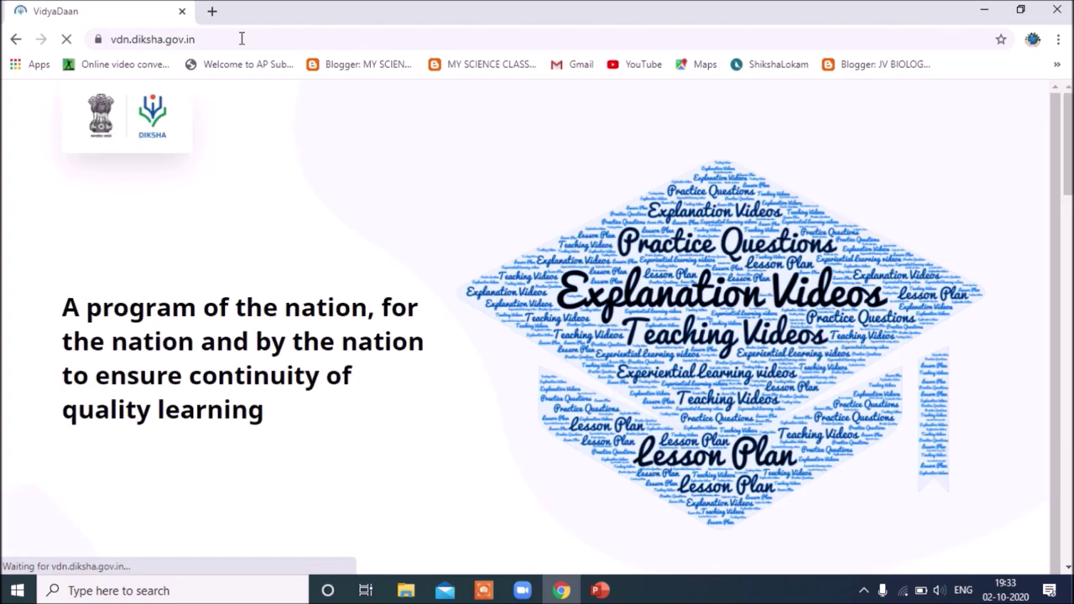
# - Read the Guidelines to Contribute on the VidyaDaan home page, covering who can contribute and what can be contributed
pyautogui.scroll(-4, 241, 38)
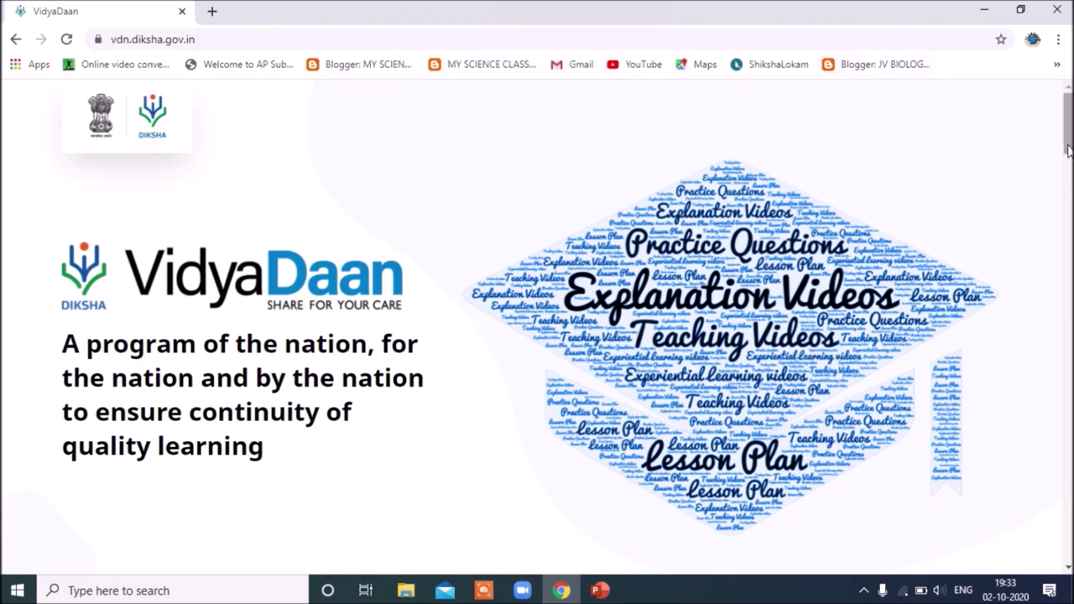
pyautogui.scroll(-7, 1069, 149)
pyautogui.scroll(-5, 1069, 149)
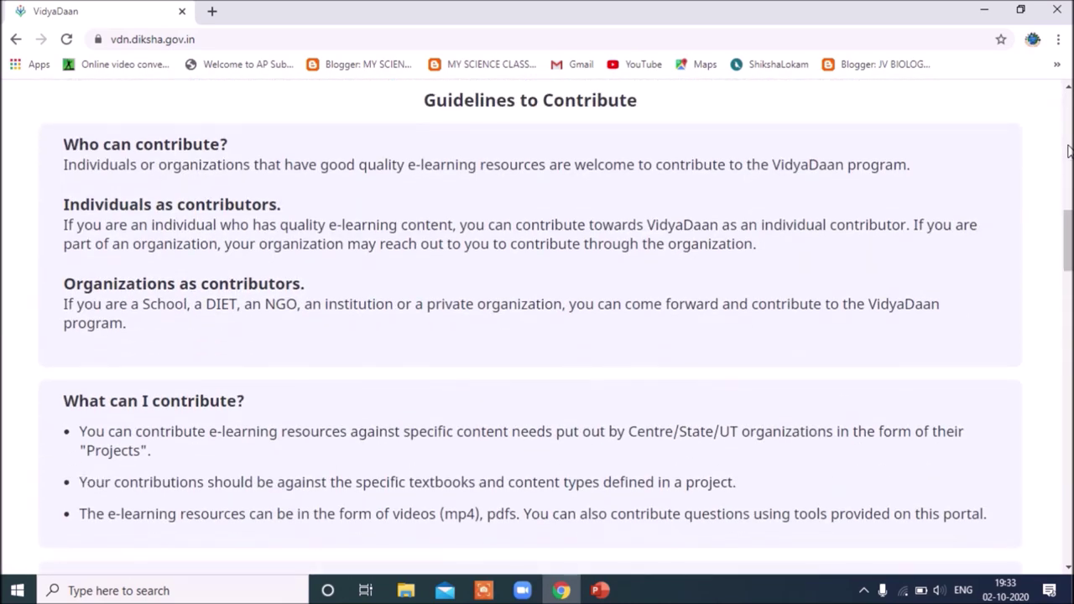
pyautogui.scroll(1, 1068, 150)
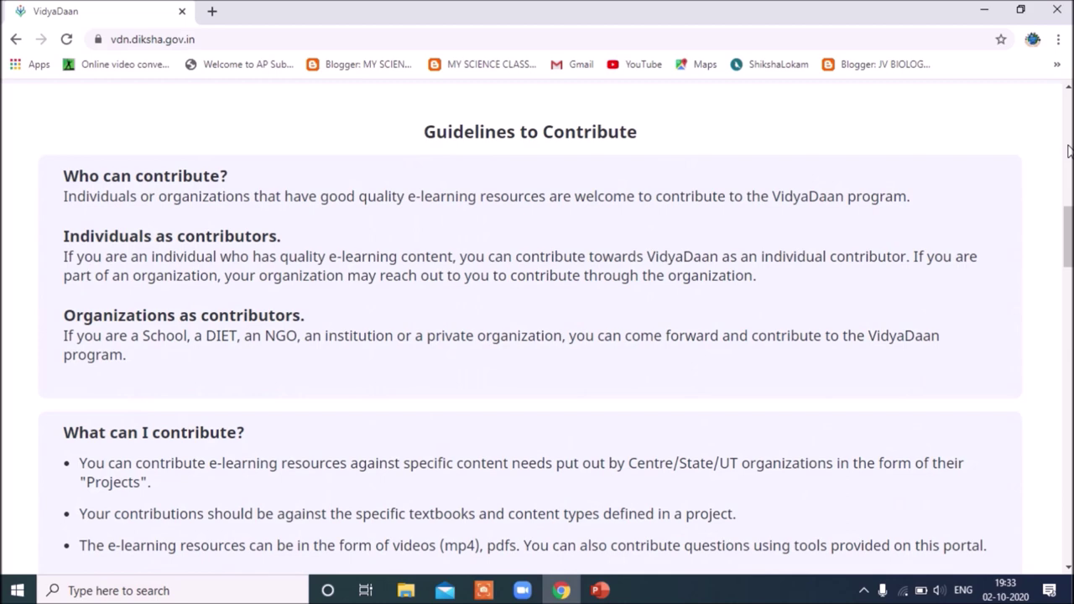
pyautogui.scroll(-1, 1069, 149)
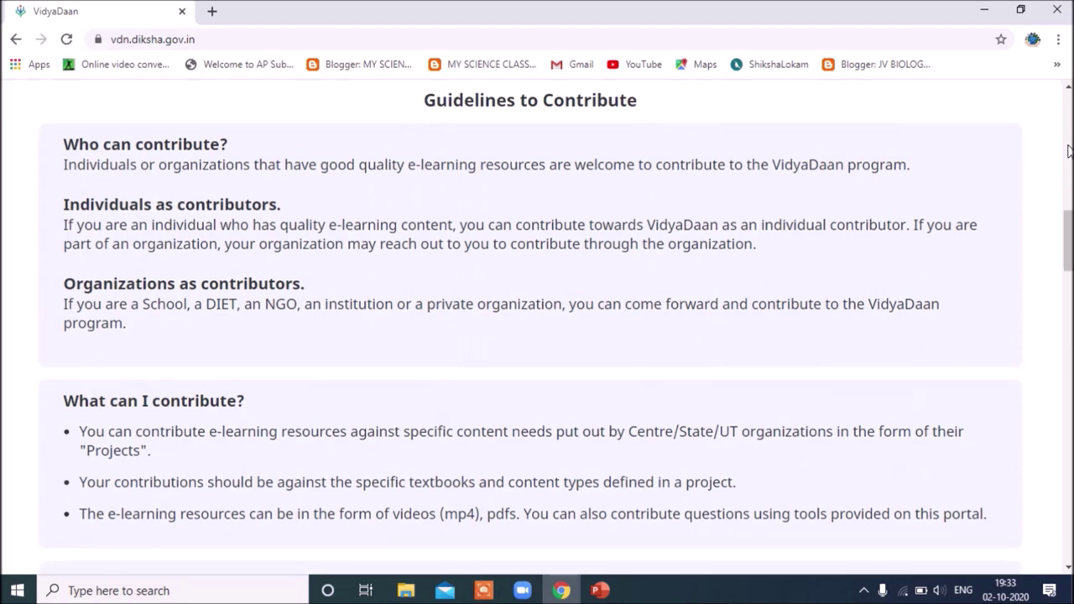
pyautogui.scroll(-5, 1069, 149)
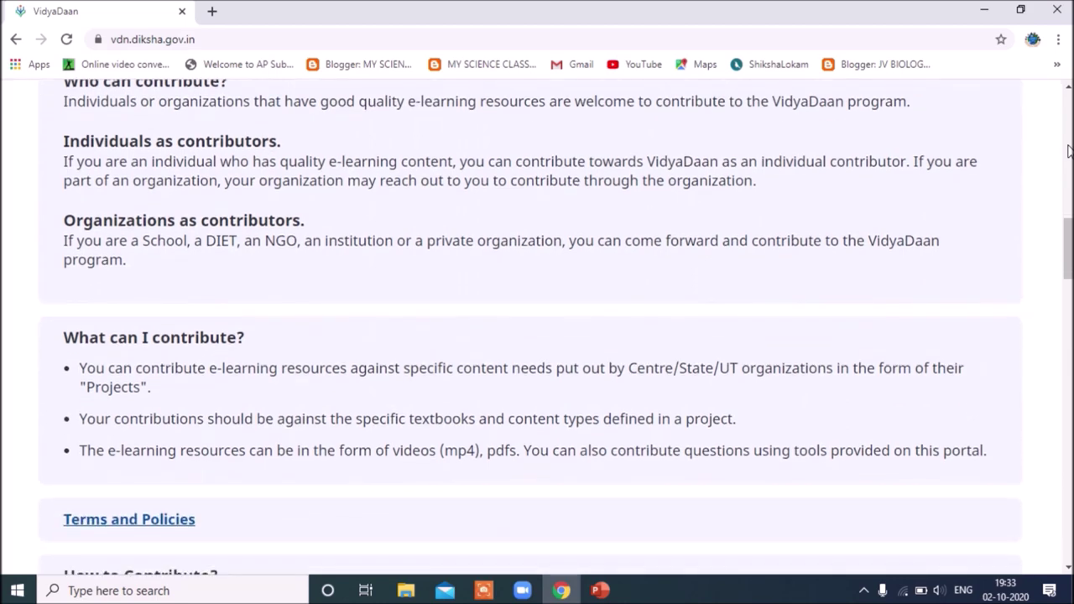
# - Choose to contribute to the APEKX state board's projects and log in to DIKSHA with the prefilled account credentials
pyautogui.scroll(-8, 1068, 149)
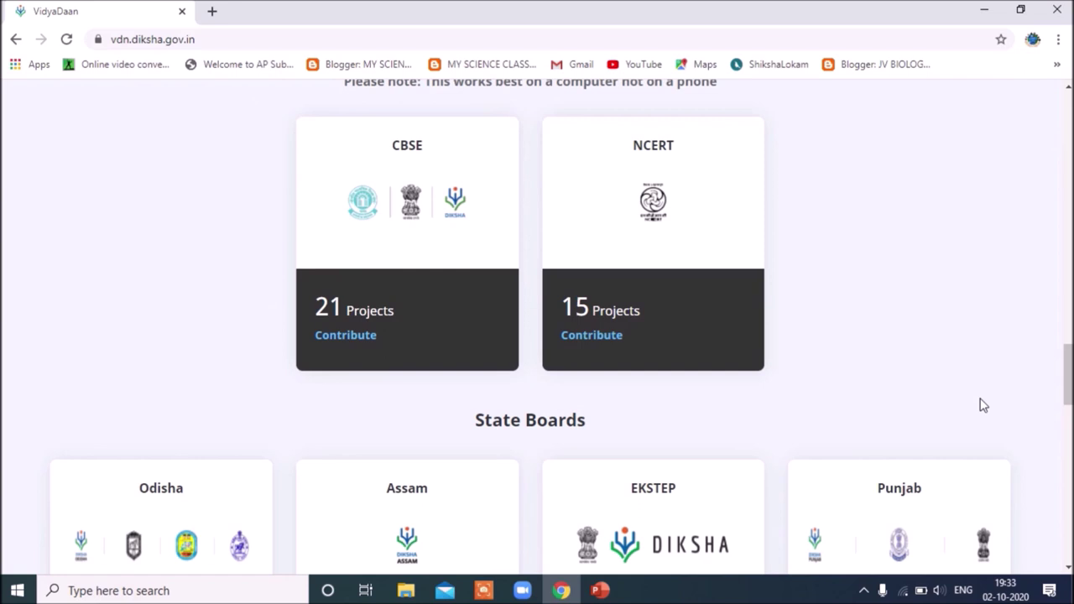
pyautogui.scroll(-1, 983, 405)
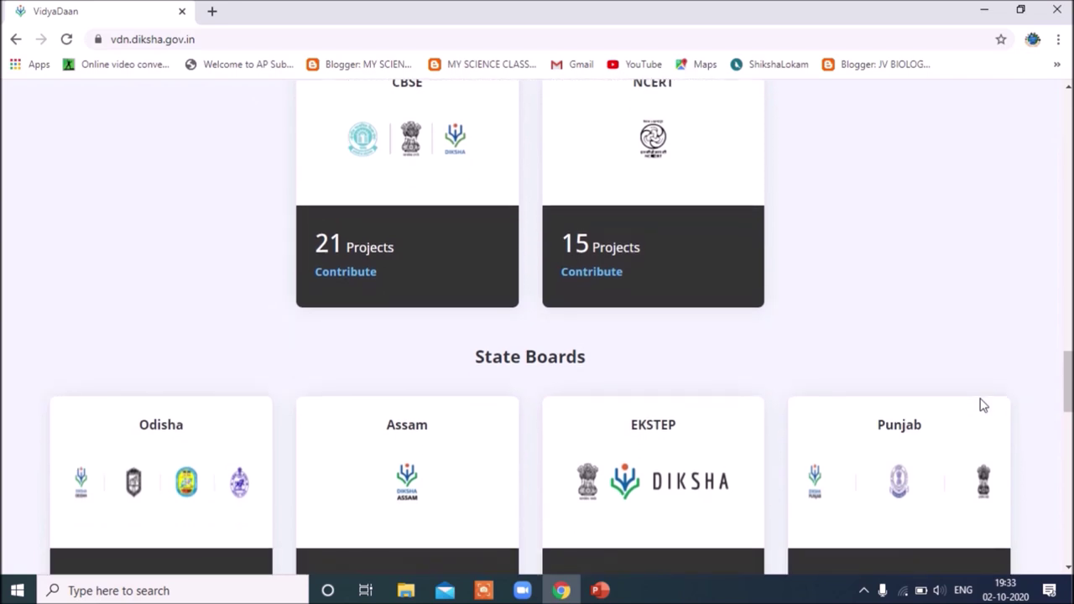
pyautogui.scroll(-3, 984, 406)
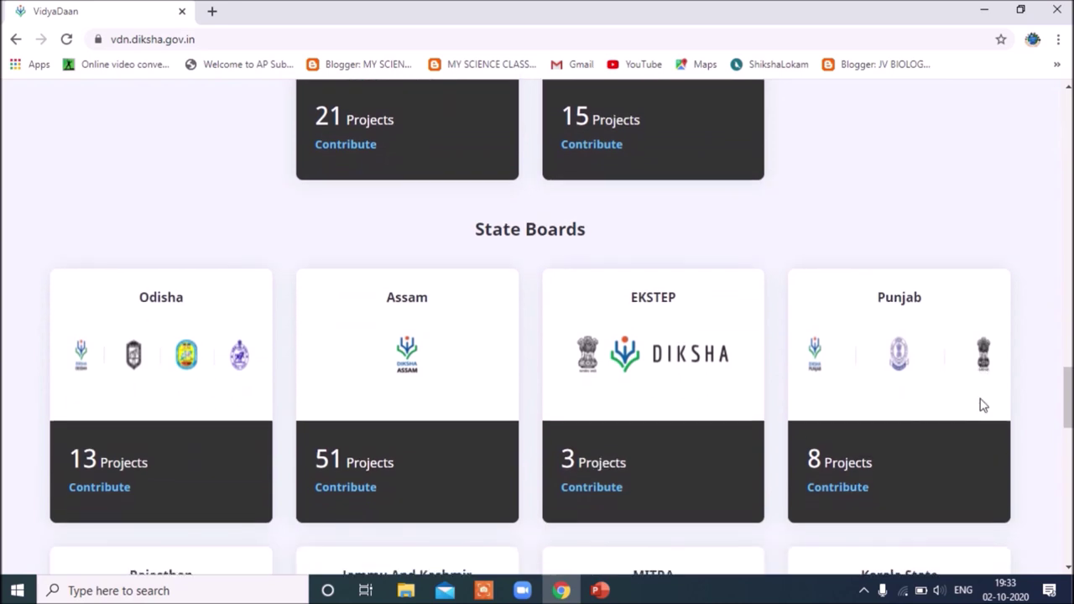
pyautogui.scroll(-3, 984, 405)
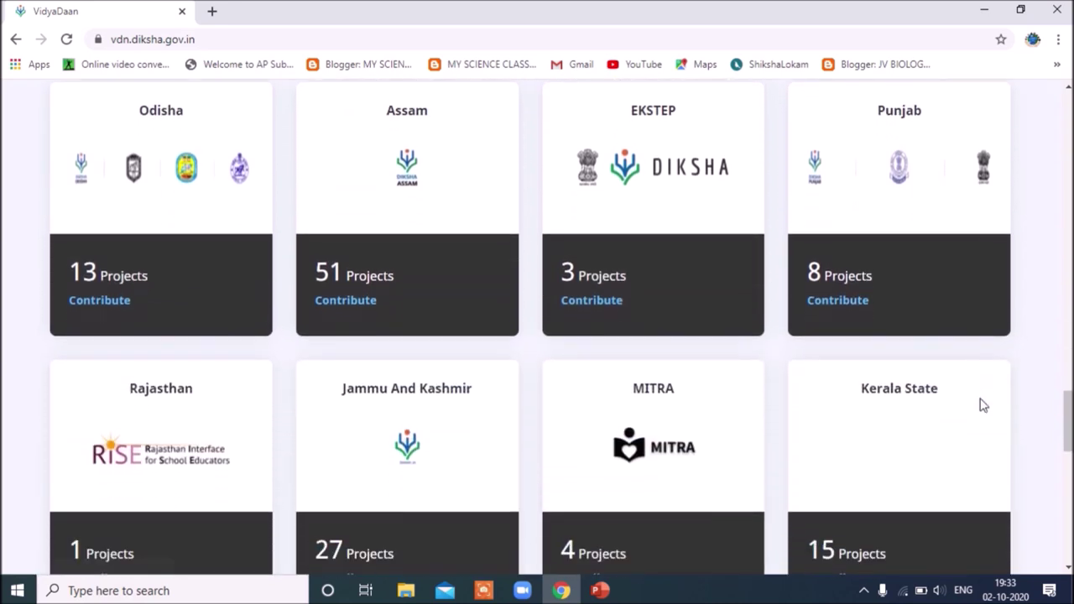
pyautogui.scroll(-1, 984, 406)
pyautogui.scroll(-1, 984, 406)
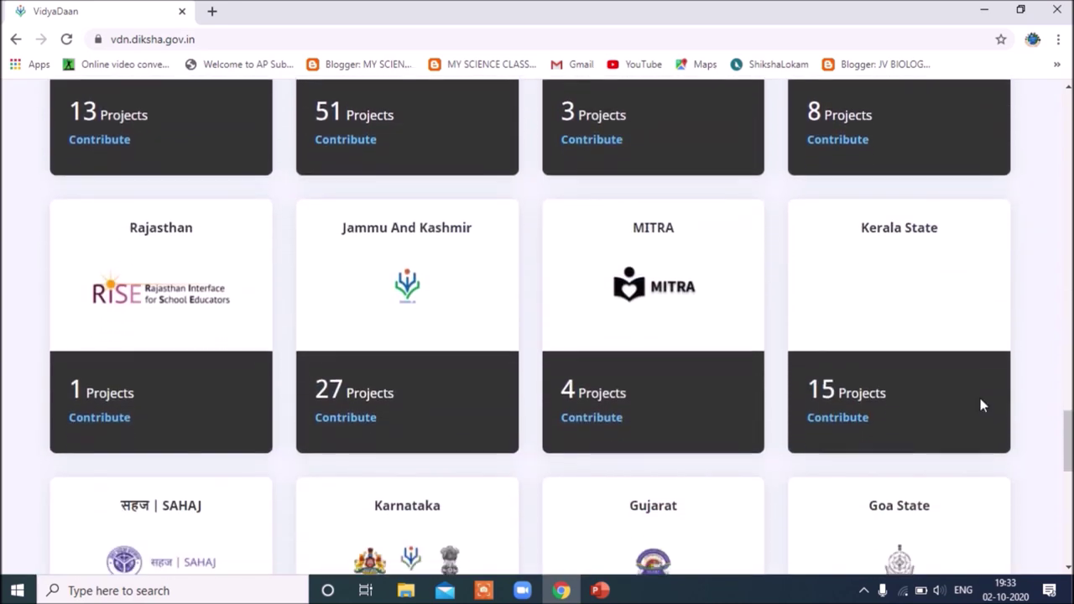
pyautogui.scroll(-1, 984, 405)
pyautogui.scroll(-4, 984, 405)
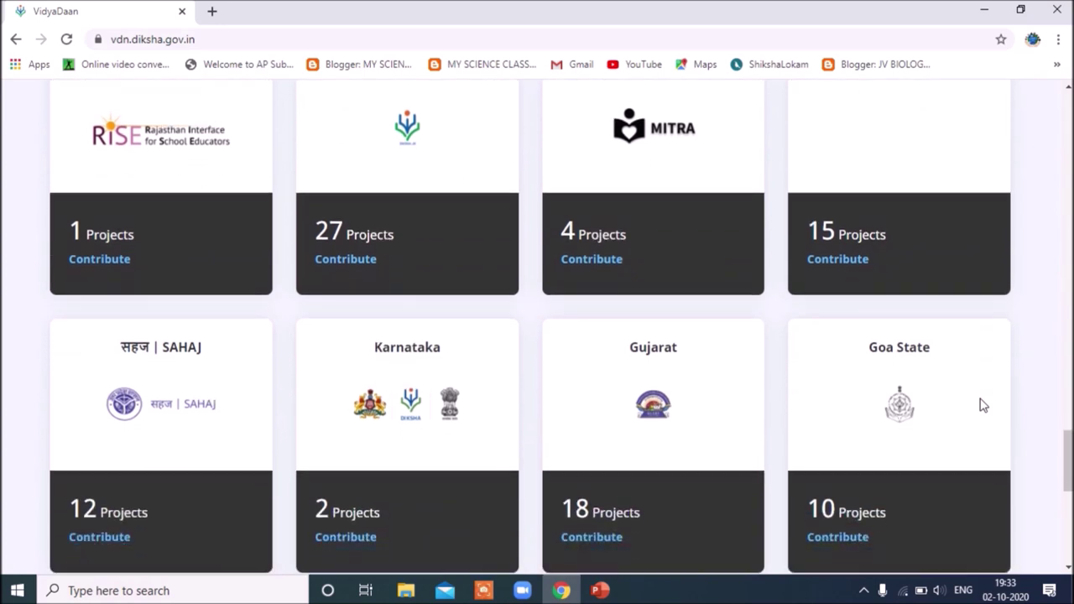
pyautogui.scroll(-4, 984, 405)
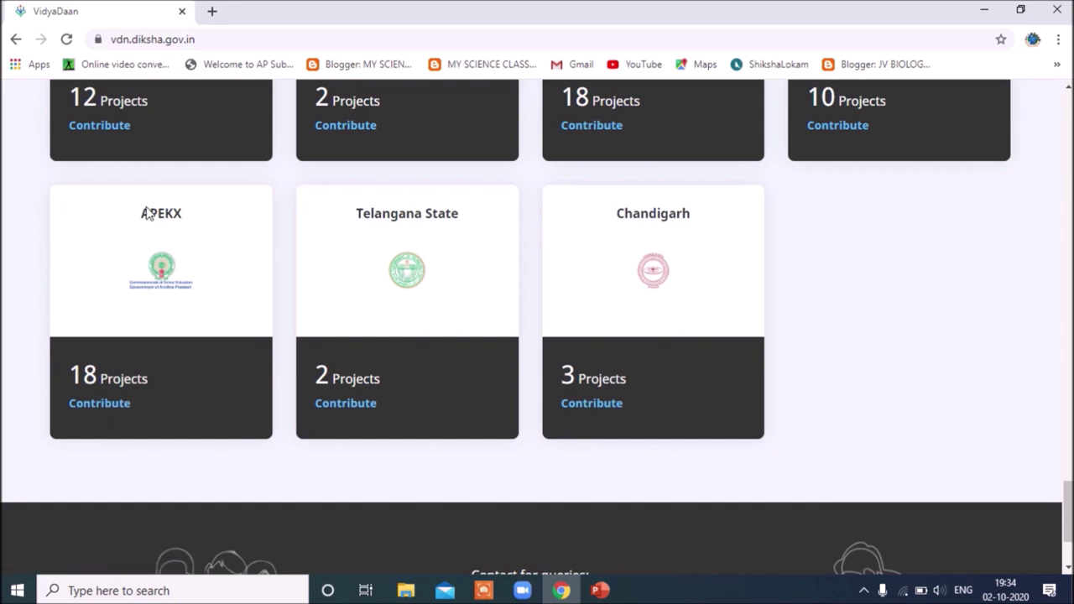
pyautogui.click(104, 404)
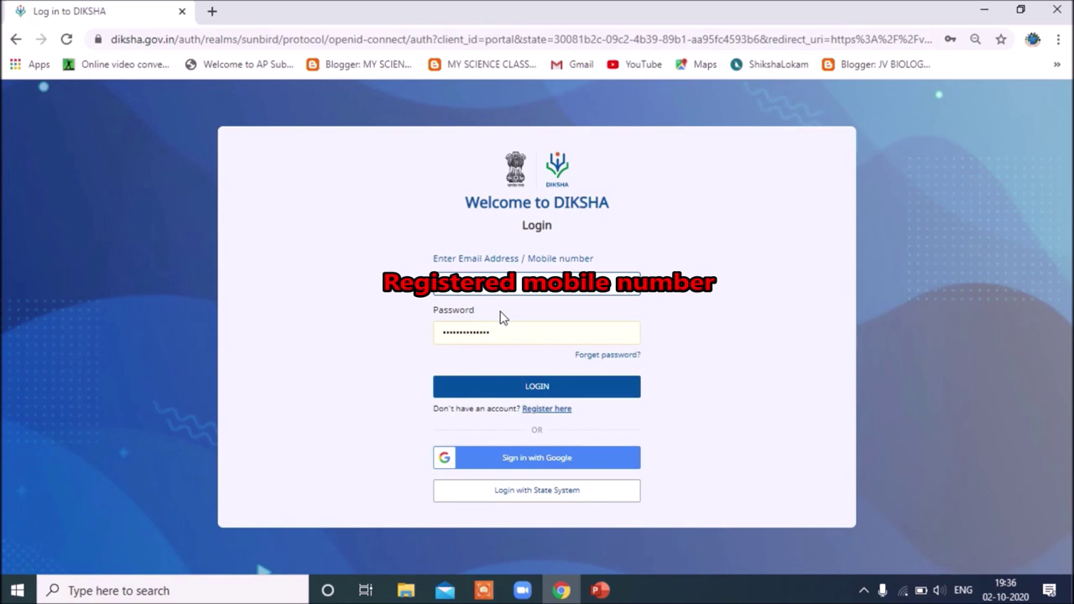
pyautogui.click(529, 388)
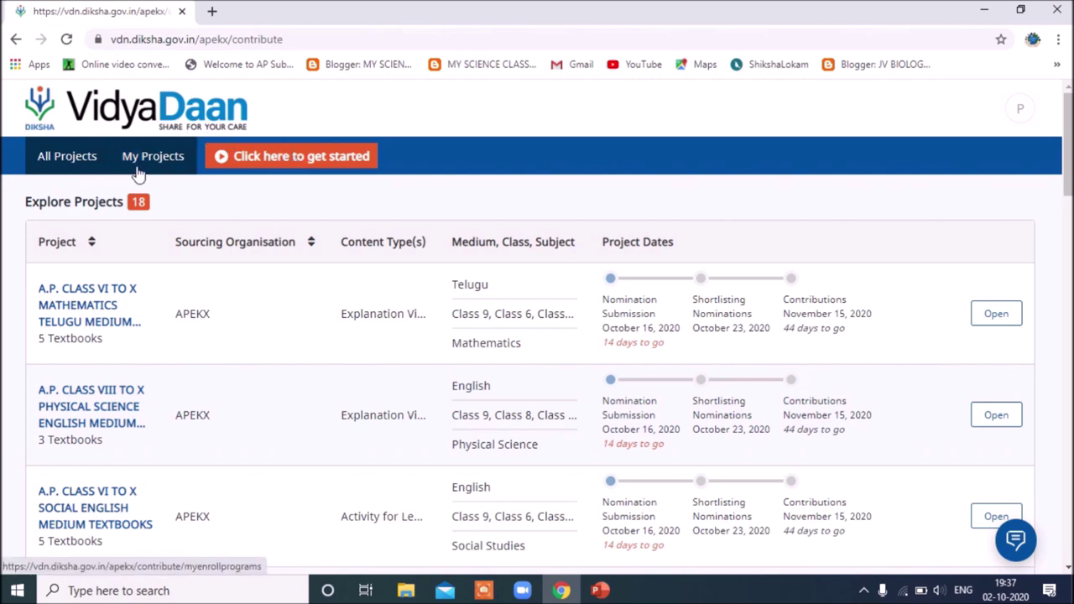
# - Open the getting-started Help Center, look through its tutorial topics and the How to nominate video, and close it
pyautogui.click(303, 156)
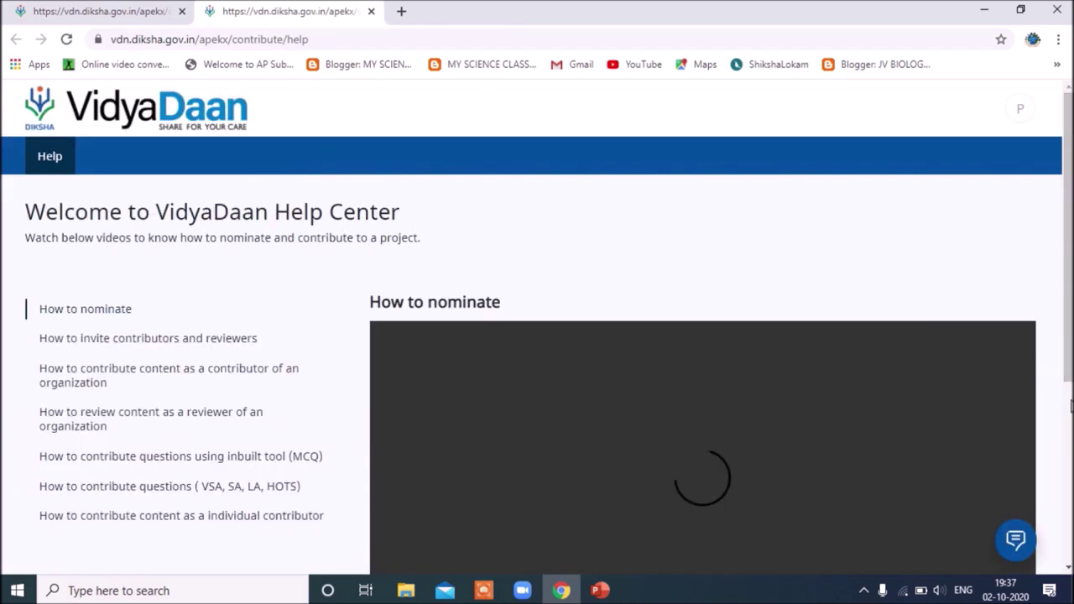
pyautogui.scroll(-4, 1071, 406)
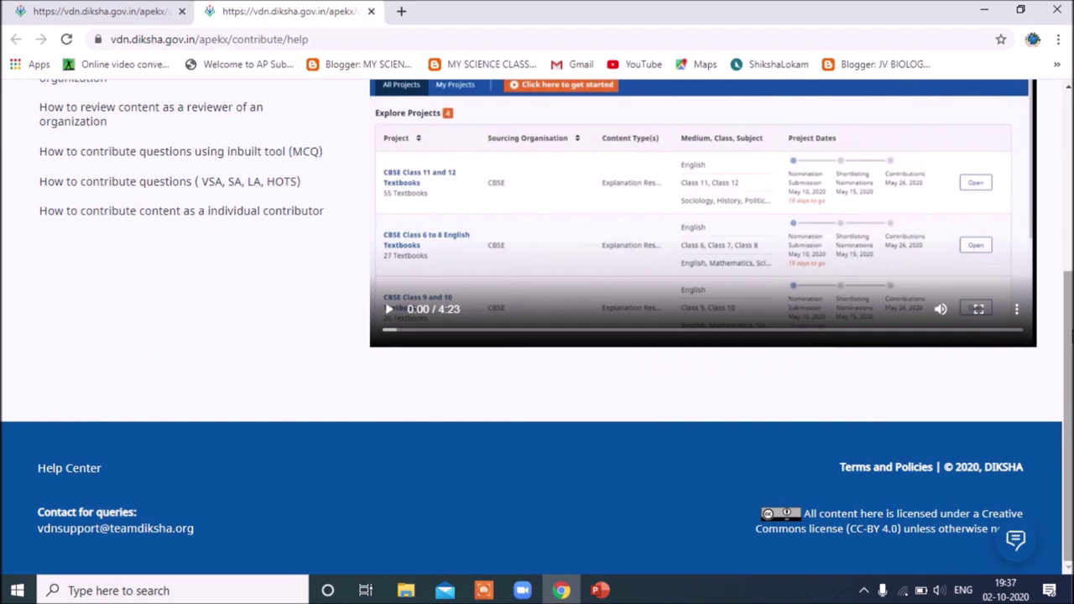
pyautogui.scroll(4, 1071, 406)
pyautogui.scroll(-2, 1071, 406)
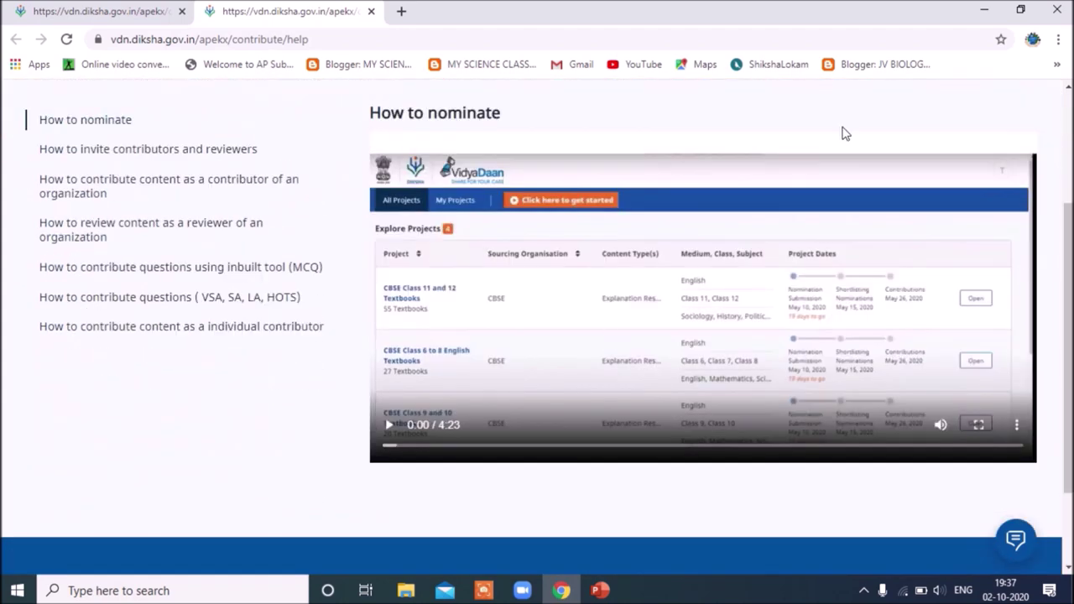
pyautogui.scroll(3, 1066, 252)
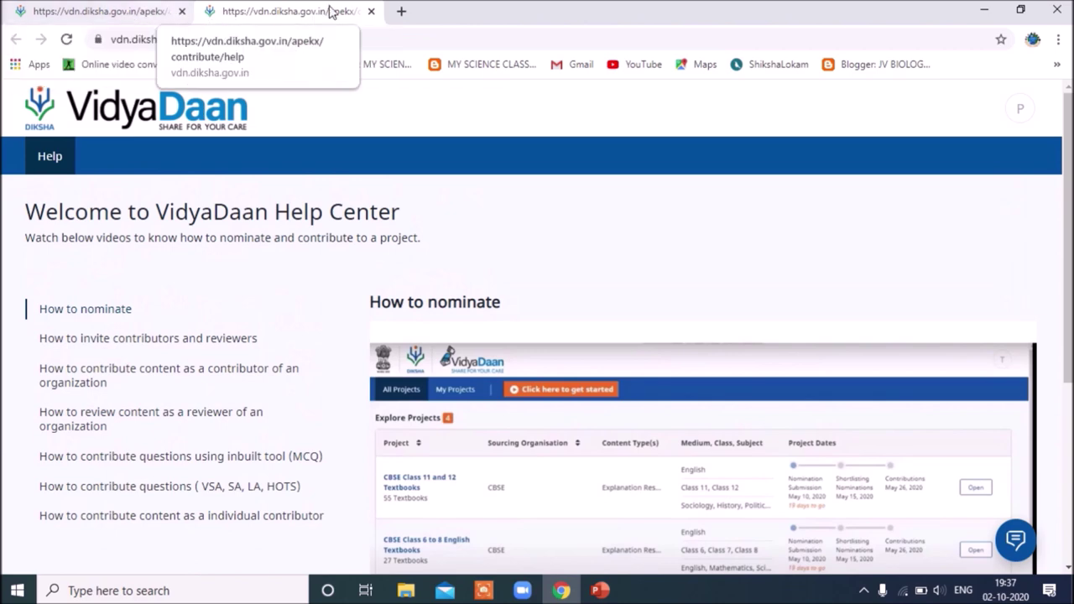
pyautogui.click(371, 12)
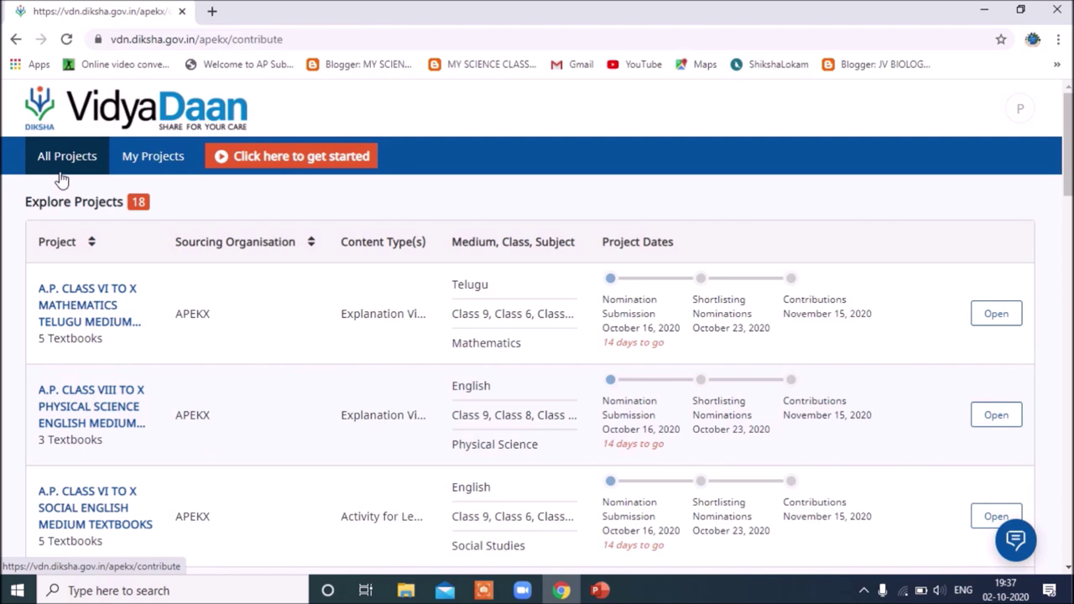
# - Check the My Projects list and return to the list of all projects
pyautogui.click(139, 160)
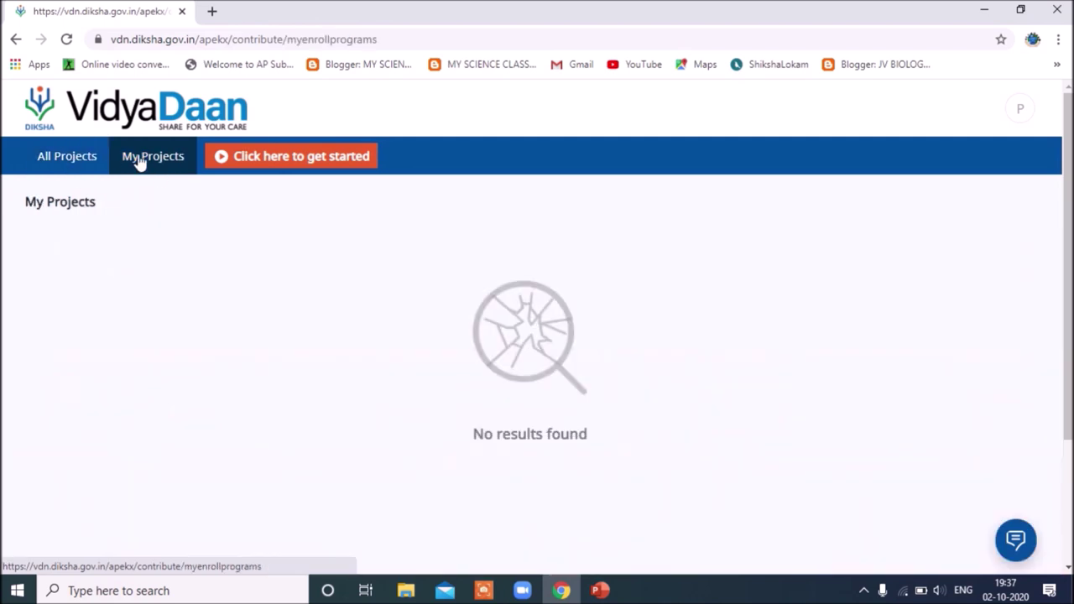
pyautogui.click(56, 167)
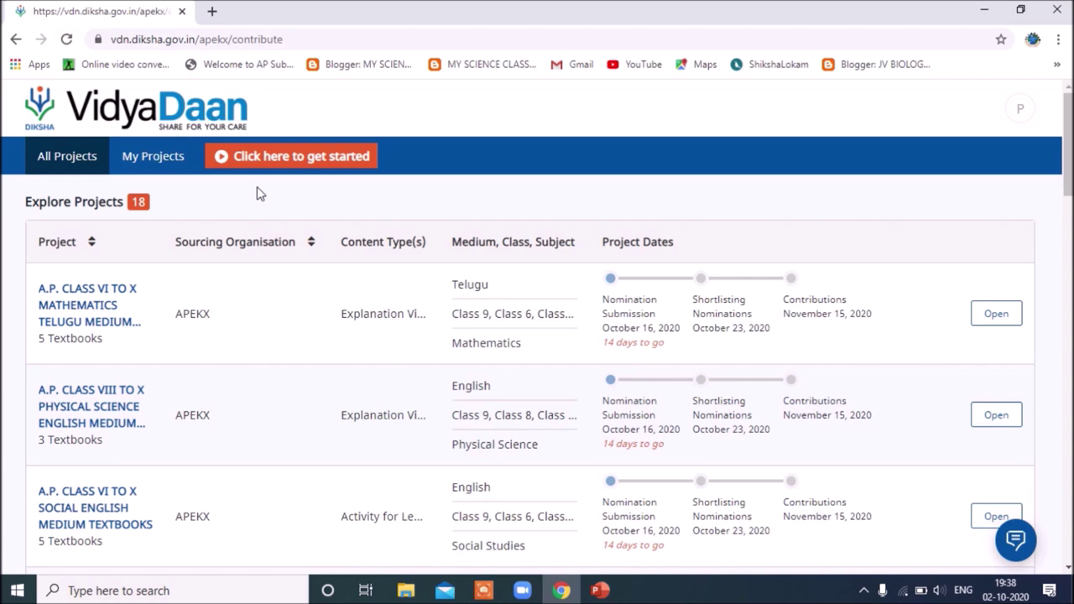
# - Find and open the A.P. Class VIII to X Biology English Medium Textbooks project in the APEKX project list
pyautogui.scroll(-1, 259, 194)
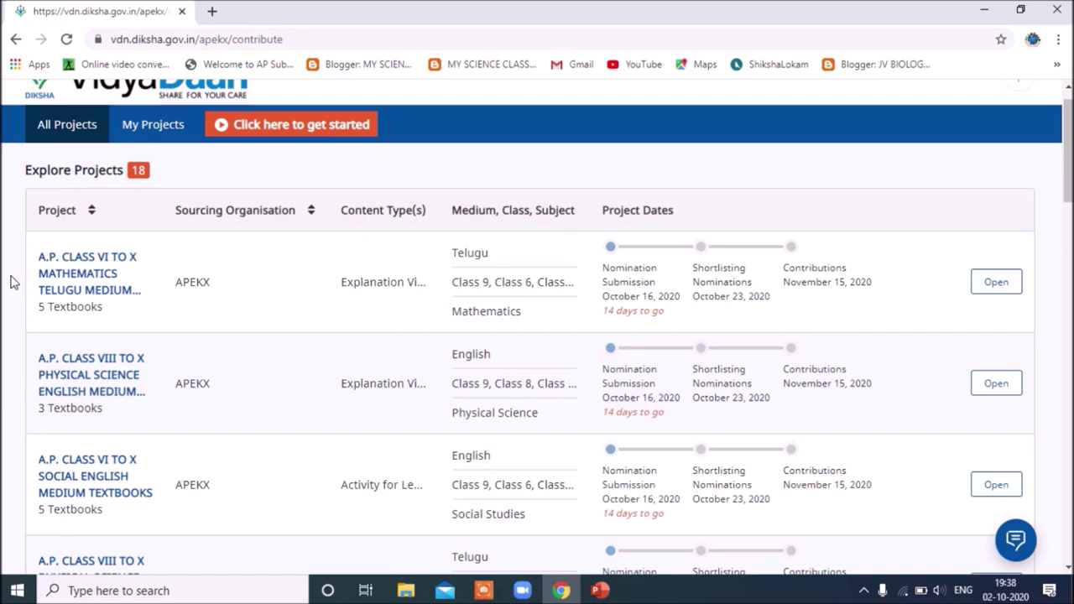
pyautogui.scroll(-3, 11, 282)
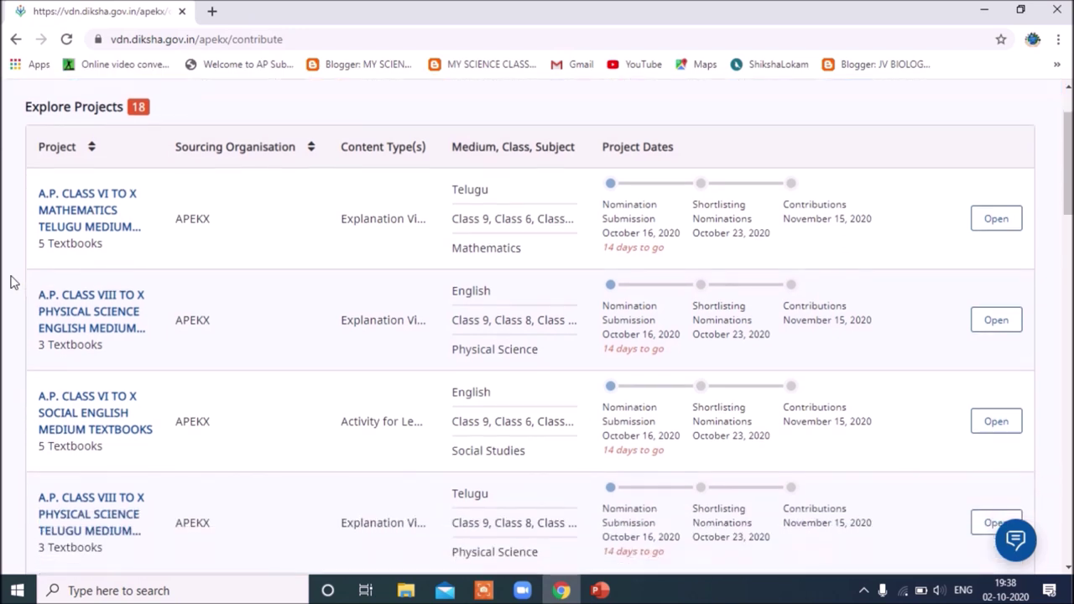
pyautogui.scroll(-3, 11, 282)
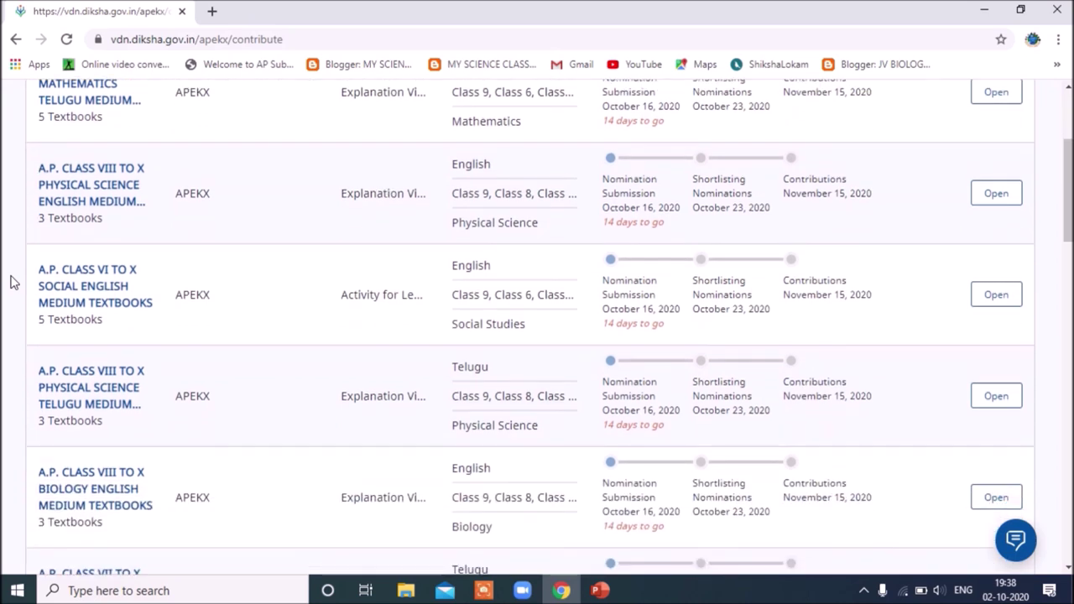
pyautogui.scroll(-1, 11, 282)
pyautogui.scroll(-4, 11, 282)
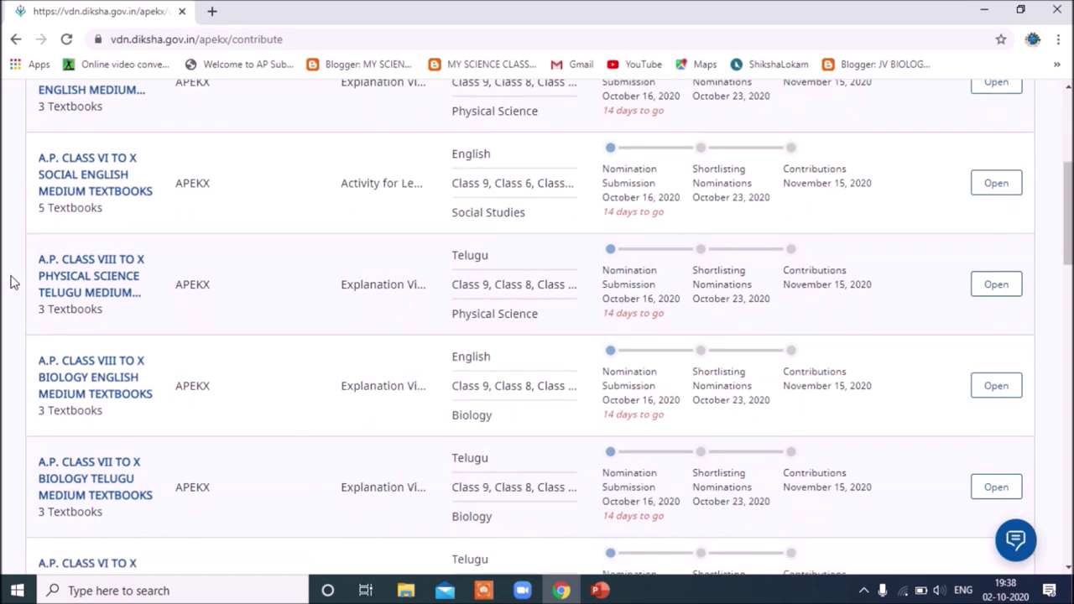
pyautogui.scroll(-5, 10, 282)
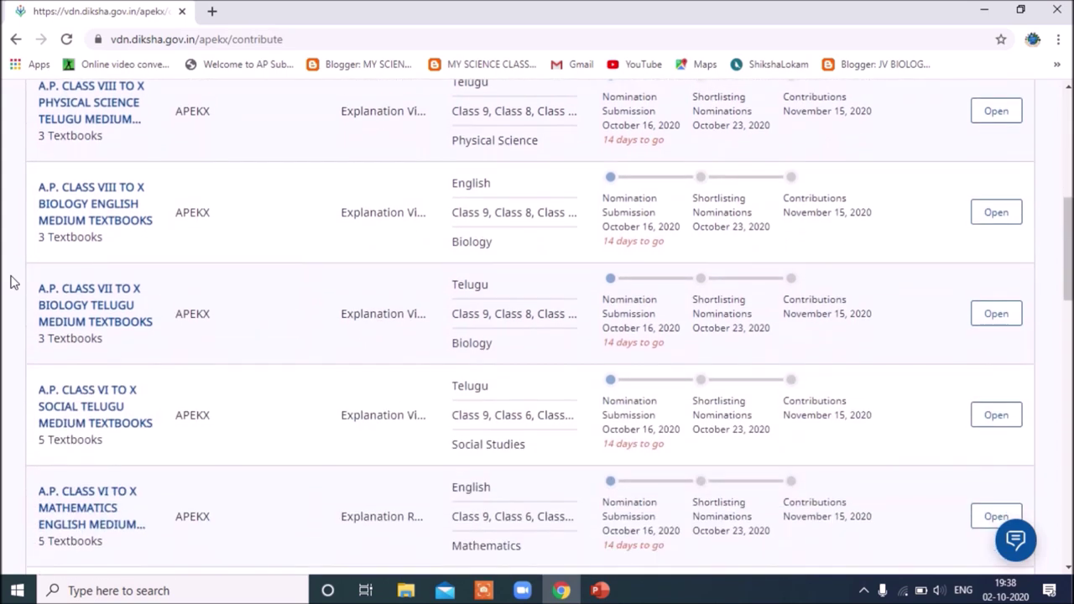
pyautogui.scroll(-1, 10, 282)
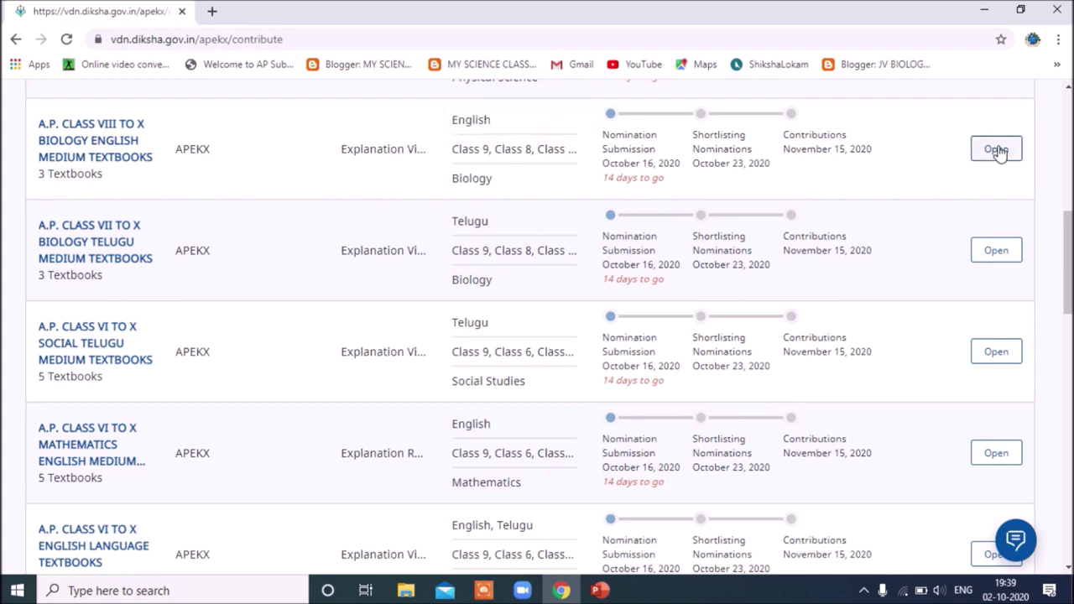
pyautogui.hotkey('ctrl', '+')
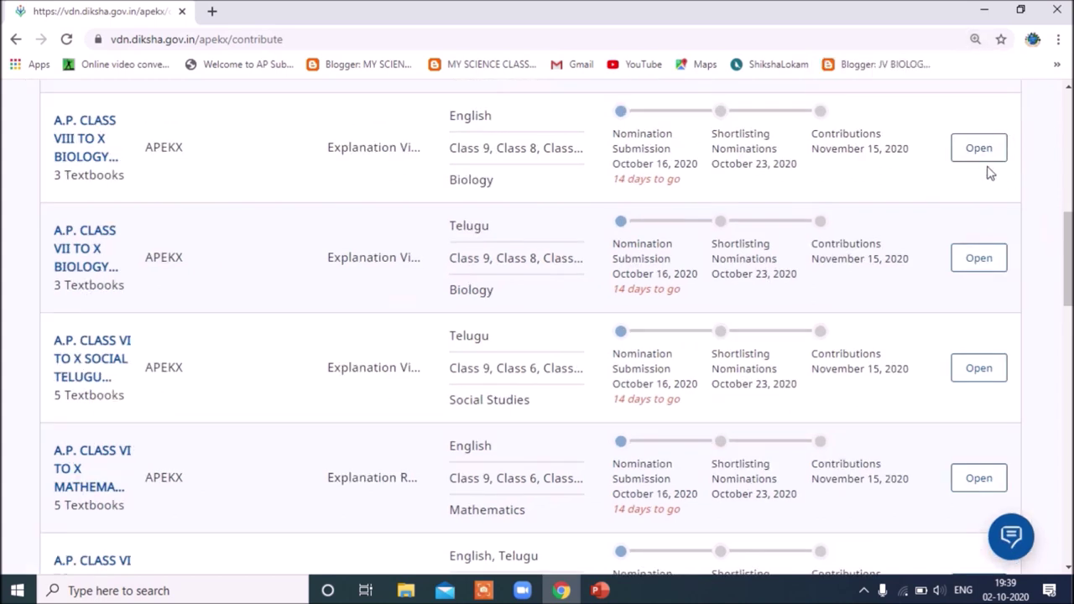
pyautogui.click(978, 151)
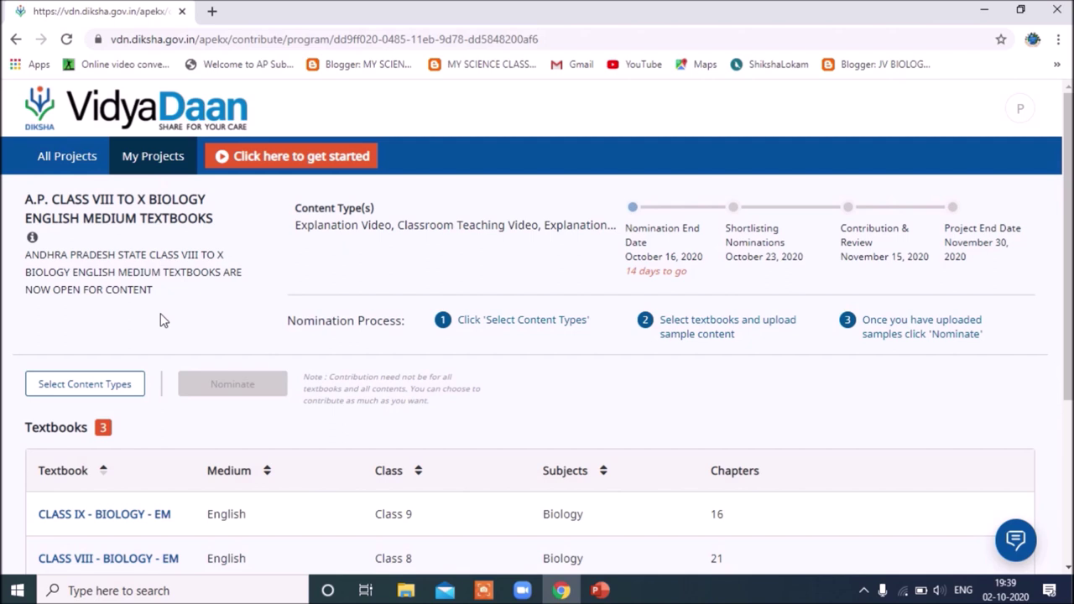
# - Review the biology project's content types, nomination dates, nomination process and textbook list
pyautogui.scroll(-3, 162, 320)
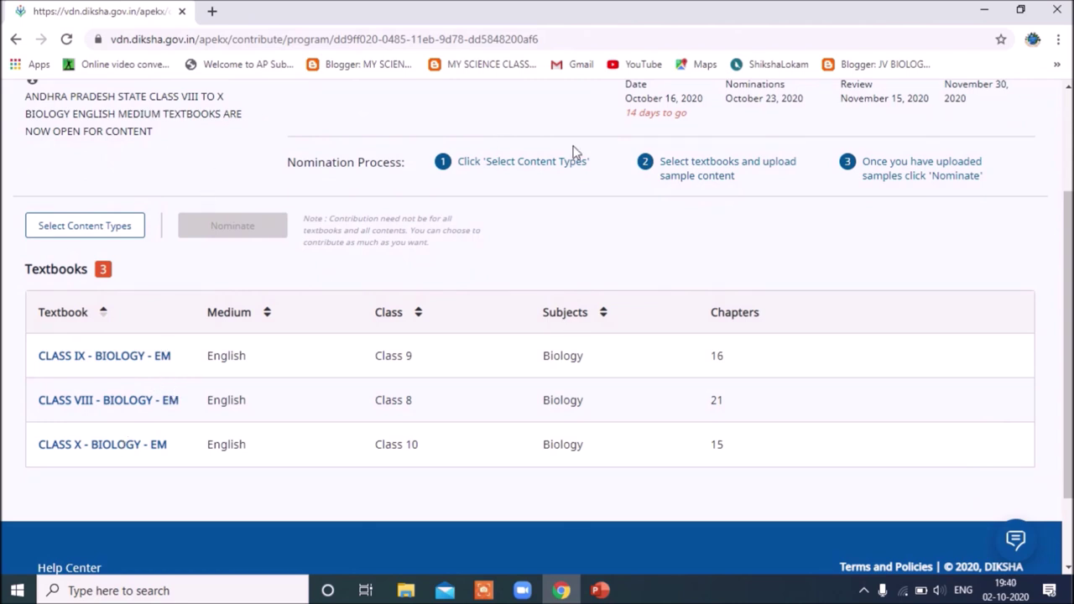
pyautogui.scroll(2, 1070, 214)
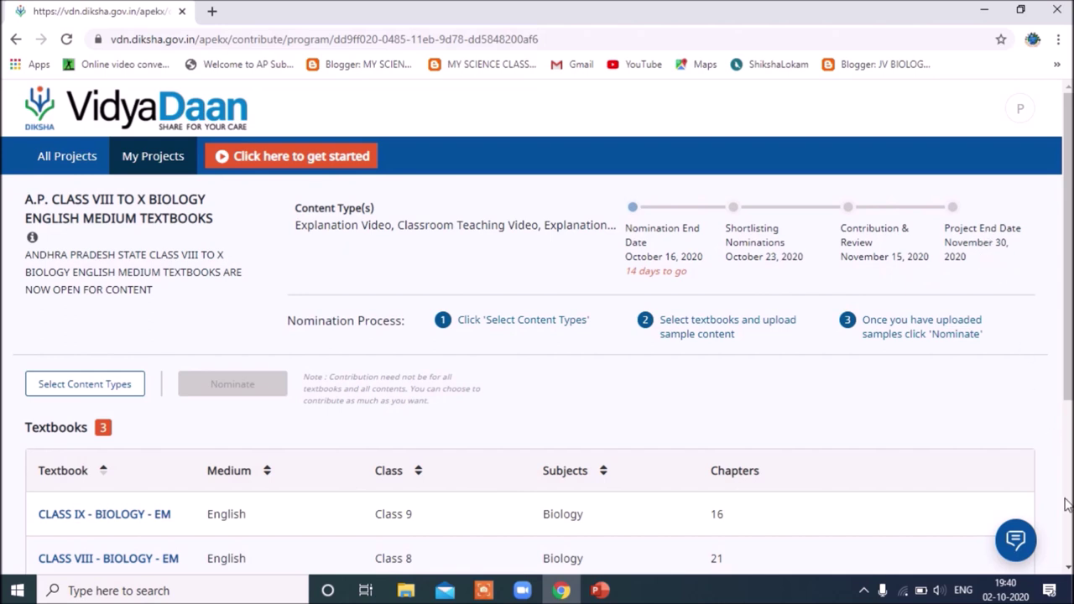
pyautogui.click(1069, 570)
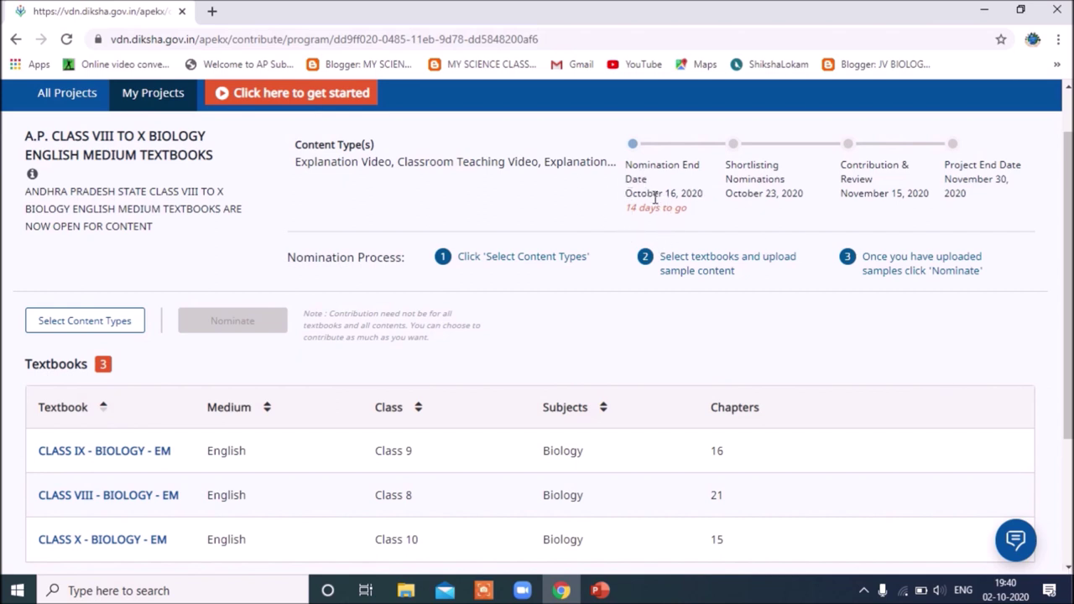
pyautogui.scroll(-2, 212, 264)
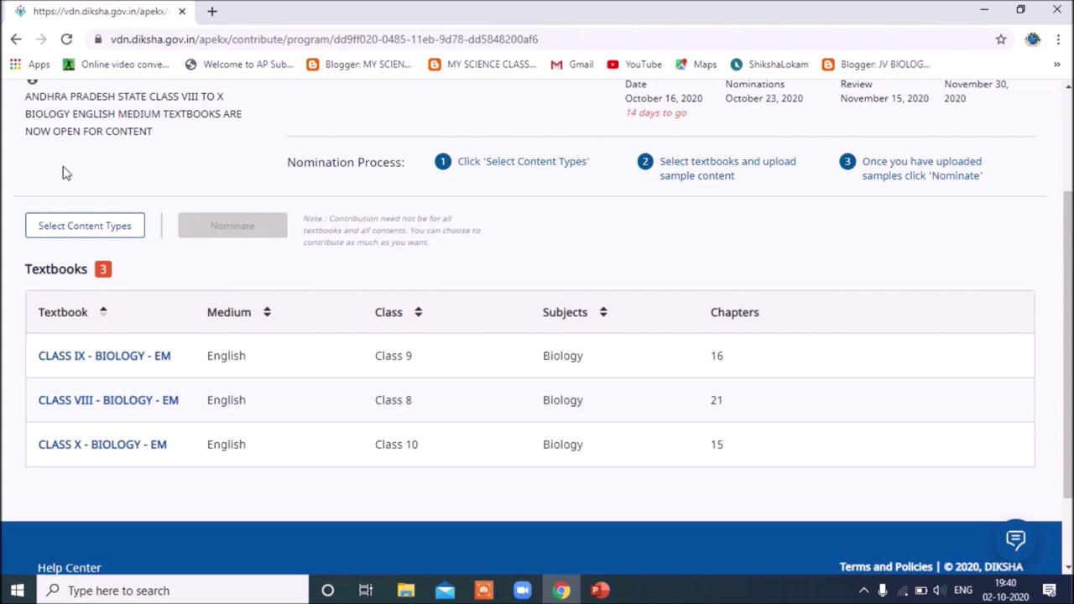
# - Select all eight content types for the project, from Practice Question Set to Activity for Learning, and submit the selection
pyautogui.click(114, 225)
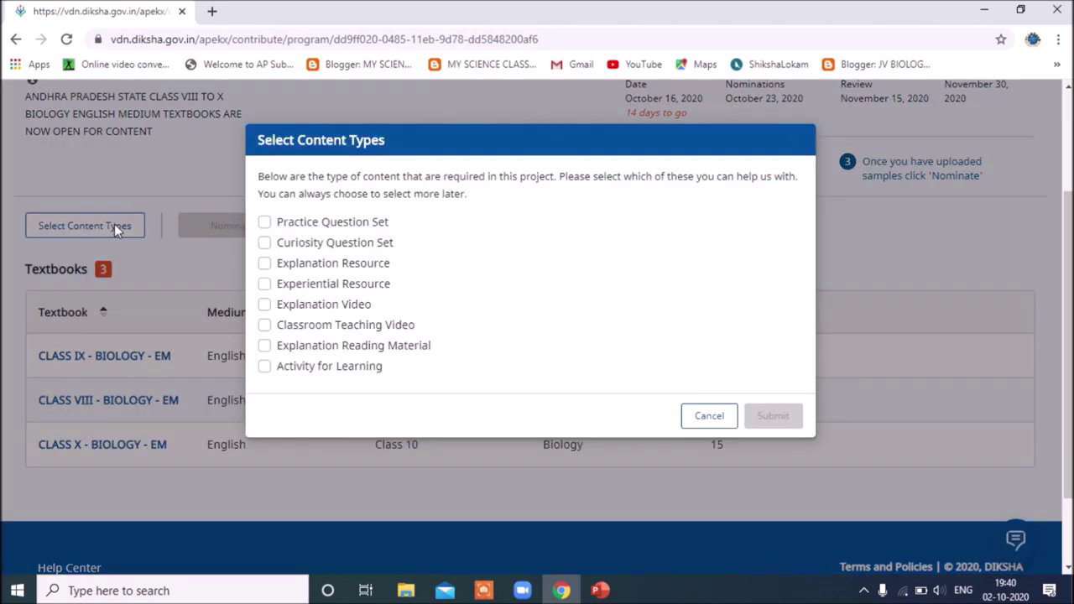
pyautogui.click(265, 223)
pyautogui.click(266, 243)
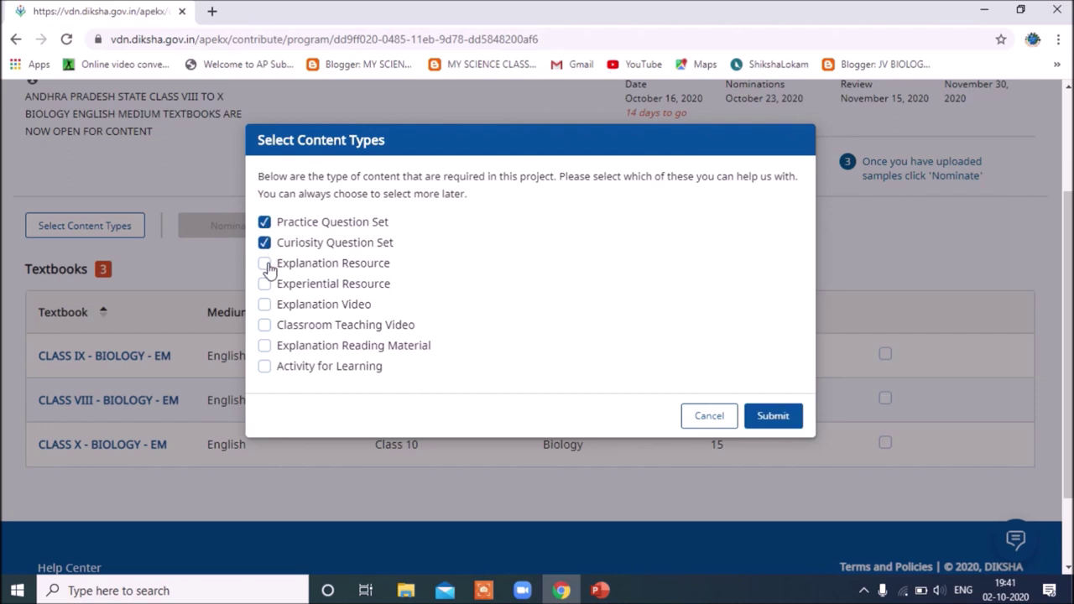
pyautogui.click(265, 263)
pyautogui.click(264, 286)
pyautogui.click(264, 305)
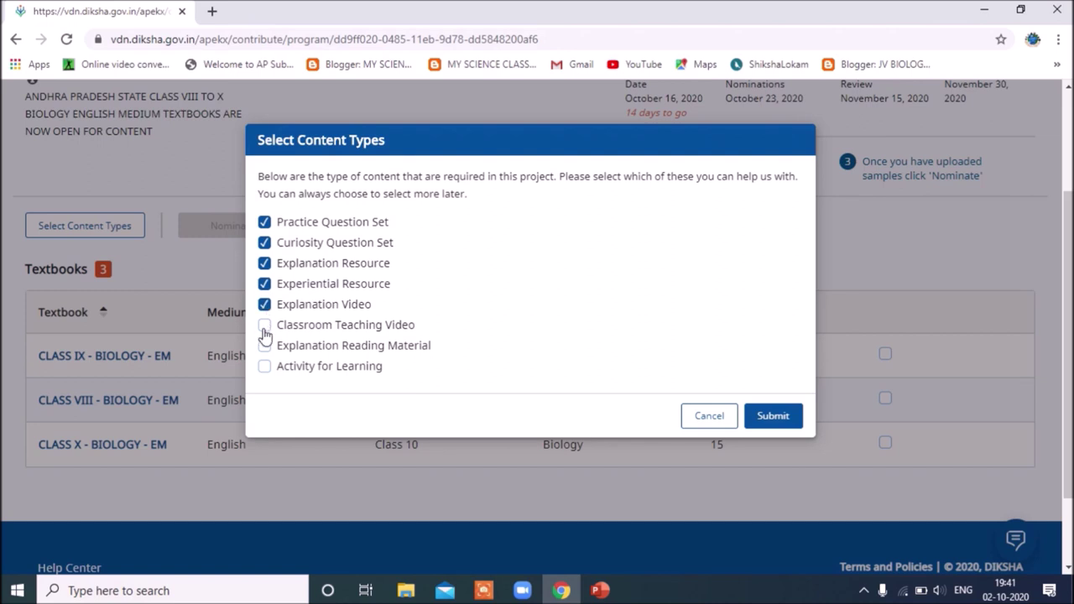
pyautogui.click(264, 327)
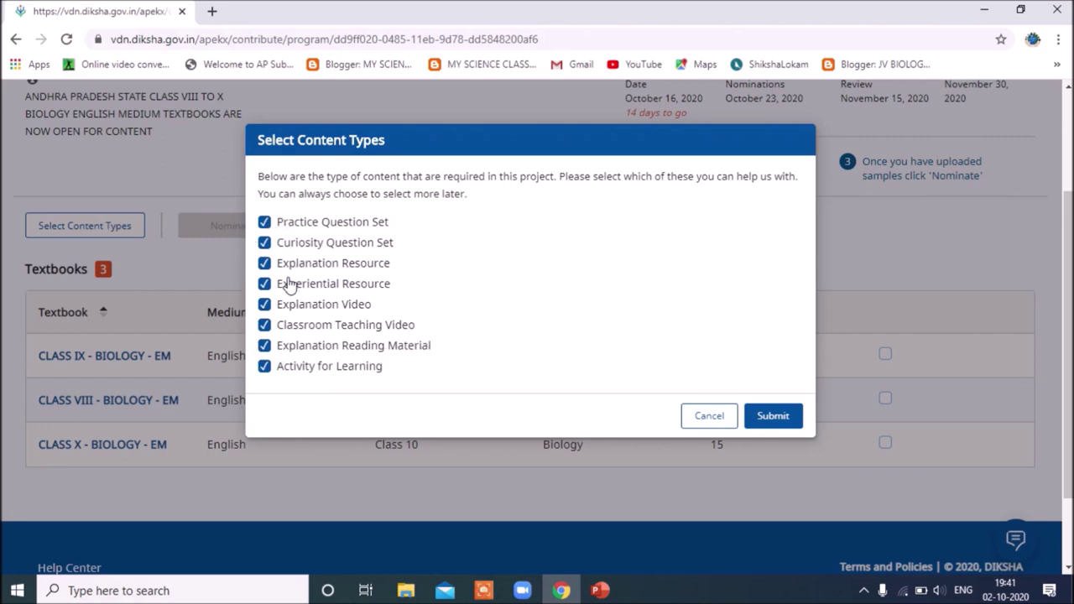
pyautogui.click(770, 417)
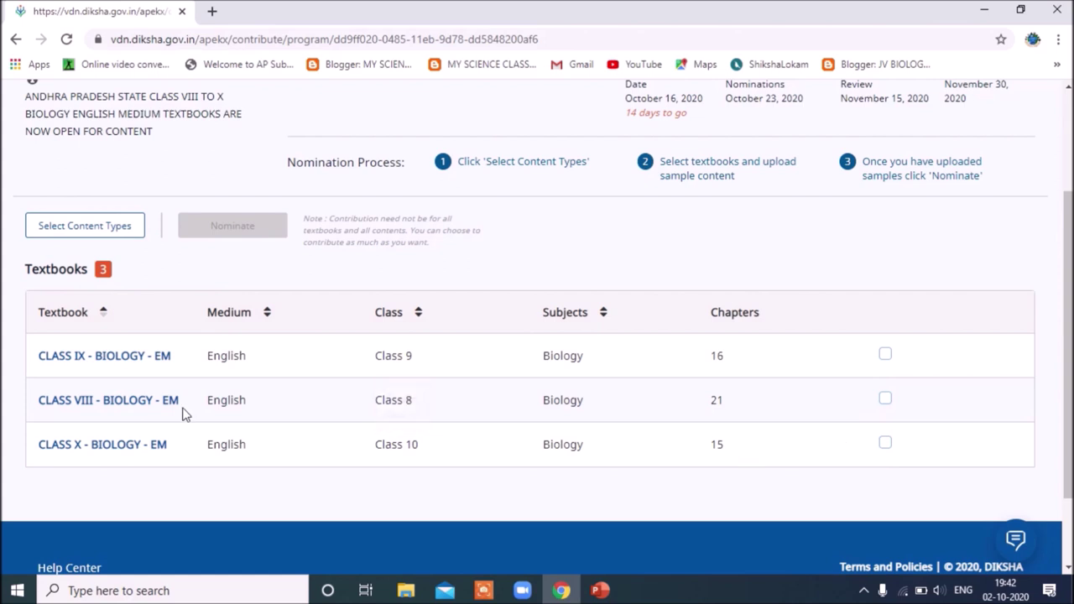
# - Choose the CLASS X - BIOLOGY - EM textbook for nomination and open its sample upload page
pyautogui.click(884, 445)
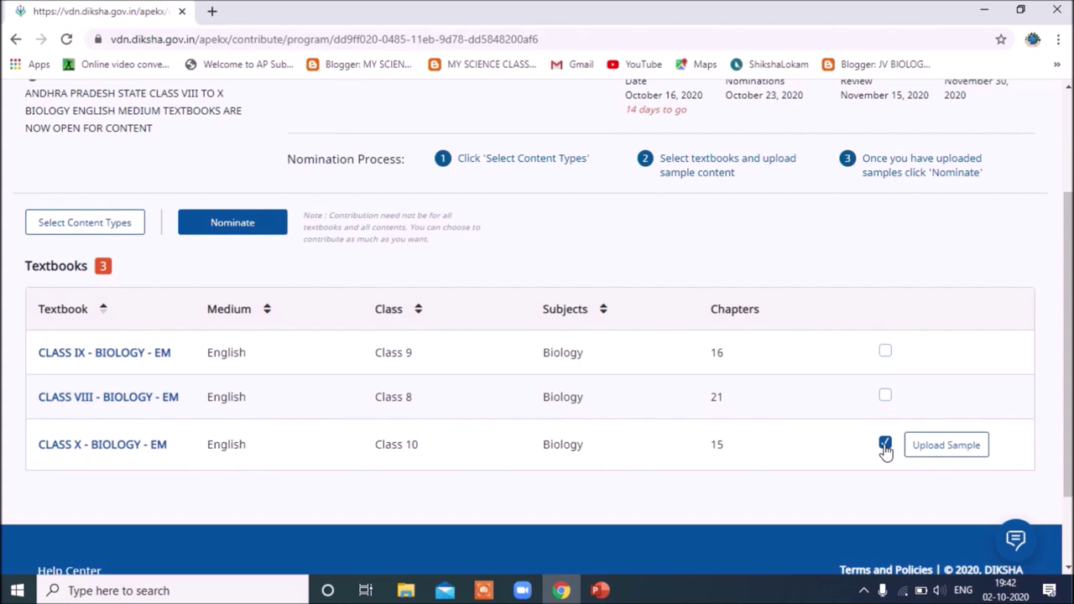
pyautogui.click(943, 450)
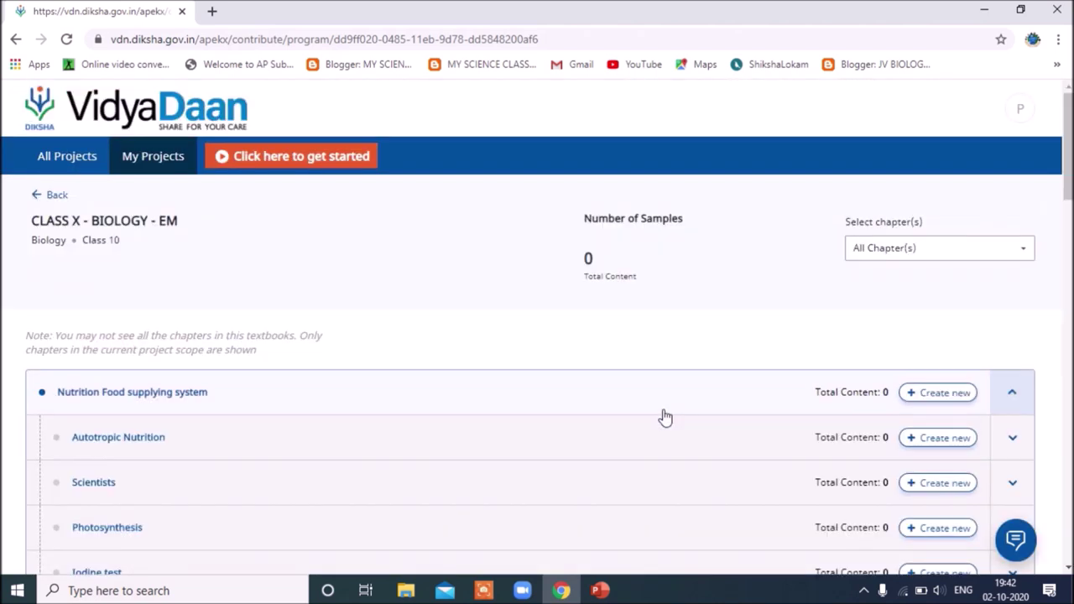
# - Look through the topics of the Nutrition Food supplying system chapter, collapse it, and review the textbook's chapter list
pyautogui.scroll(-1, 705, 337)
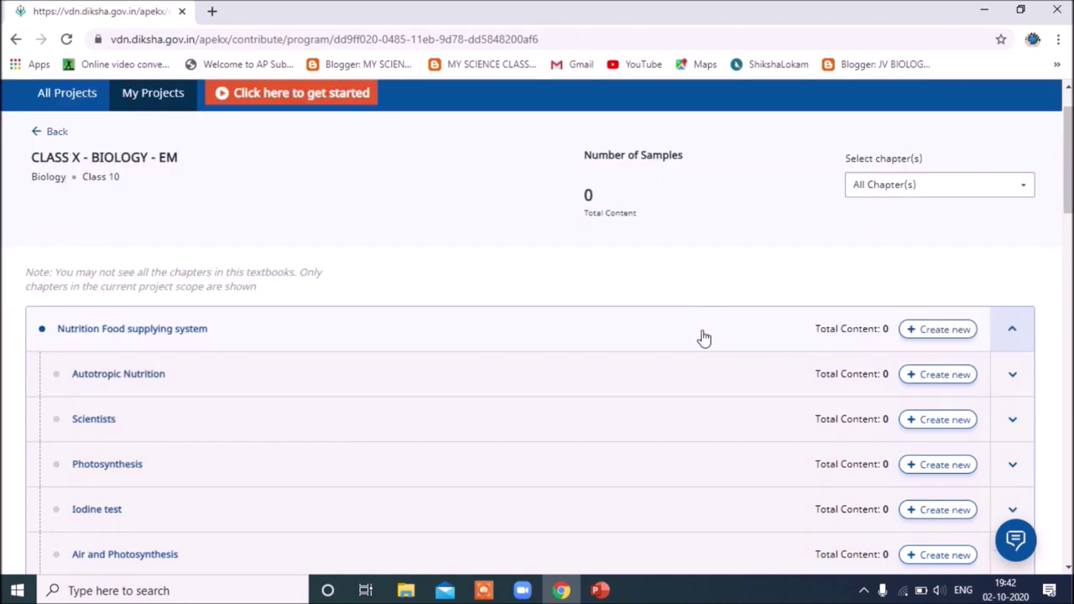
pyautogui.scroll(-3, 705, 336)
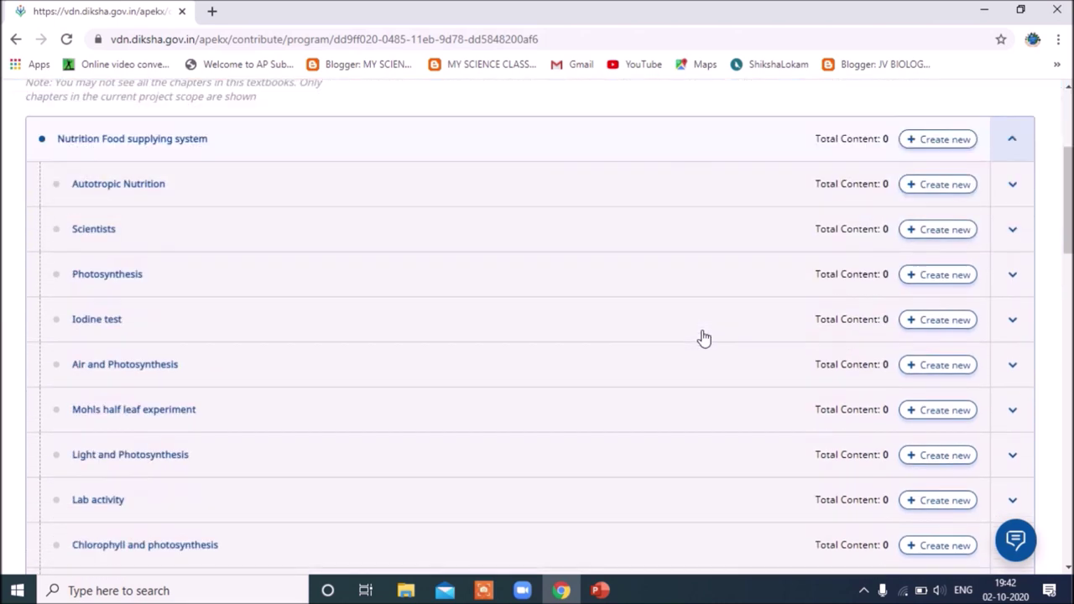
pyautogui.scroll(-5, 705, 336)
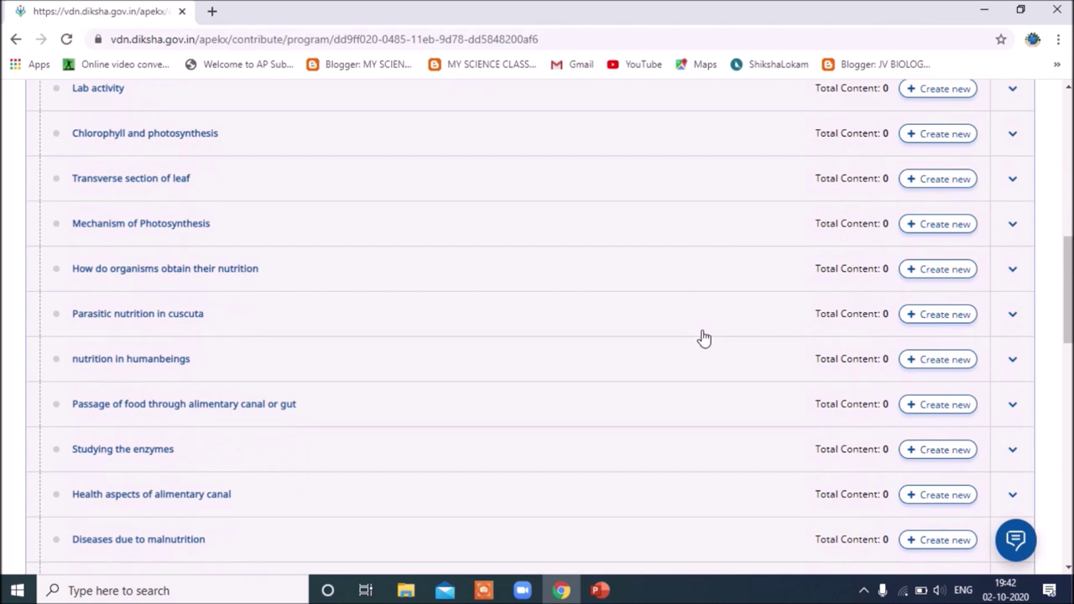
pyautogui.scroll(9, 705, 336)
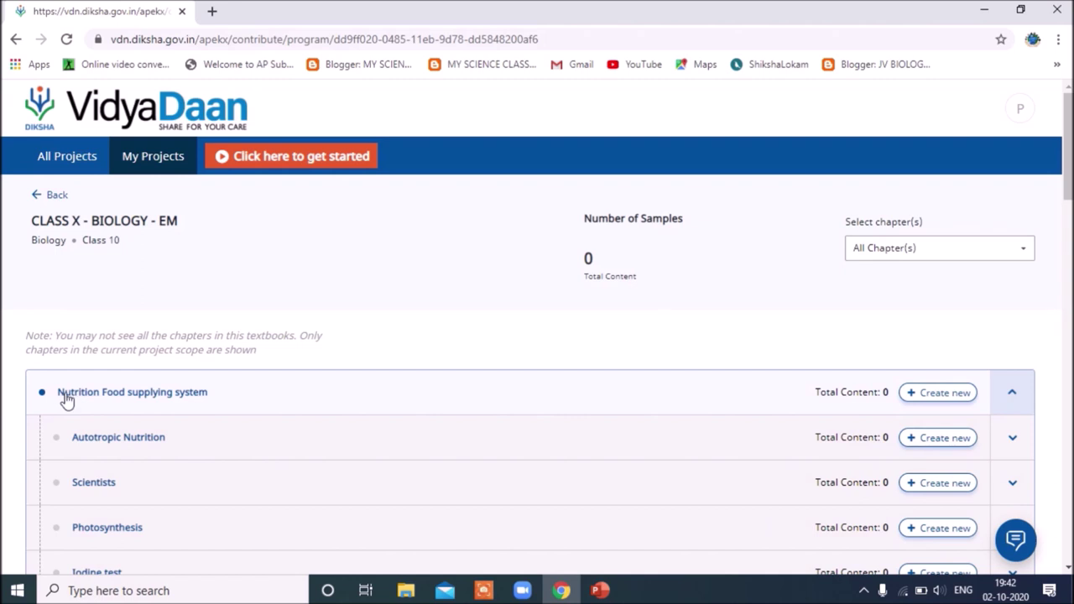
pyautogui.click(1068, 573)
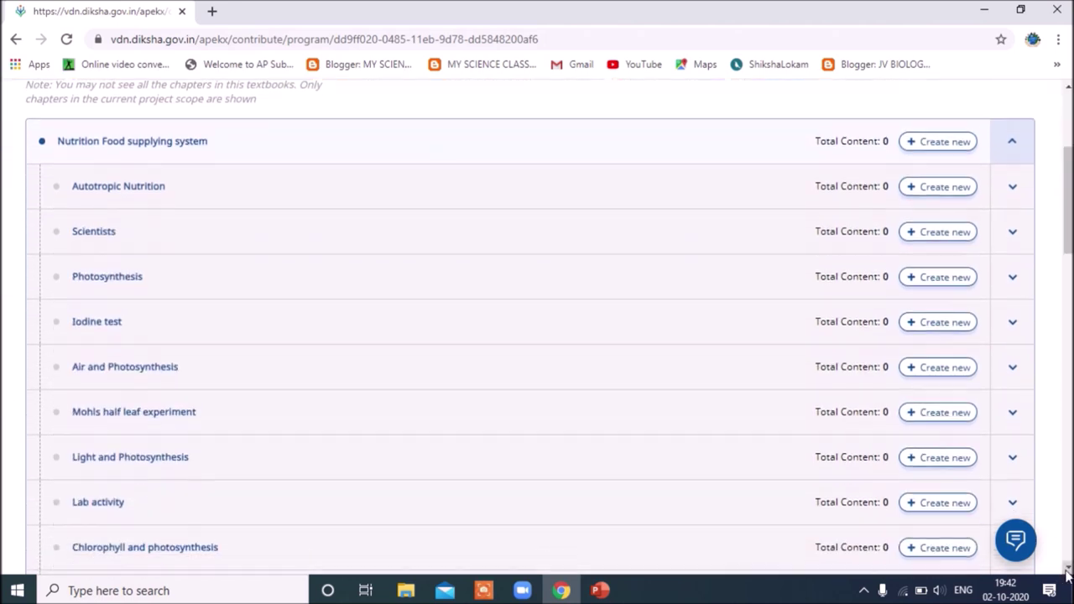
pyautogui.click(1070, 99)
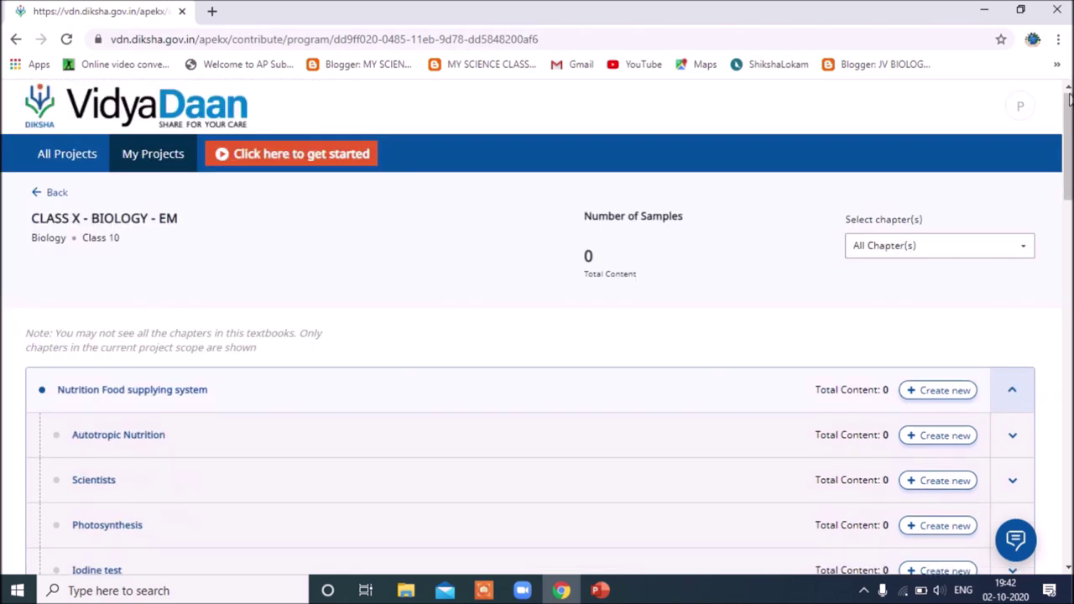
pyautogui.click(1014, 393)
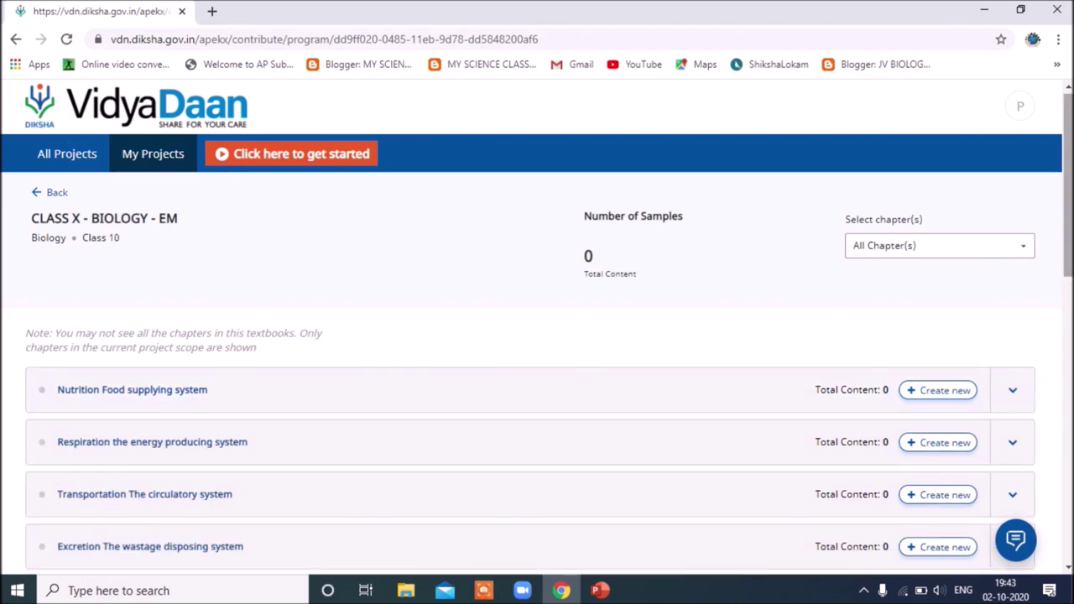
pyautogui.moveTo(1068, 184); pyautogui.dragTo(1069, 245)
pyautogui.moveTo(1068, 313)
pyautogui.mouseDown()
pyautogui.moveTo(1068, 502)
pyautogui.moveTo(1069, 288)
pyautogui.moveTo(1070, 302)
pyautogui.mouseUp()
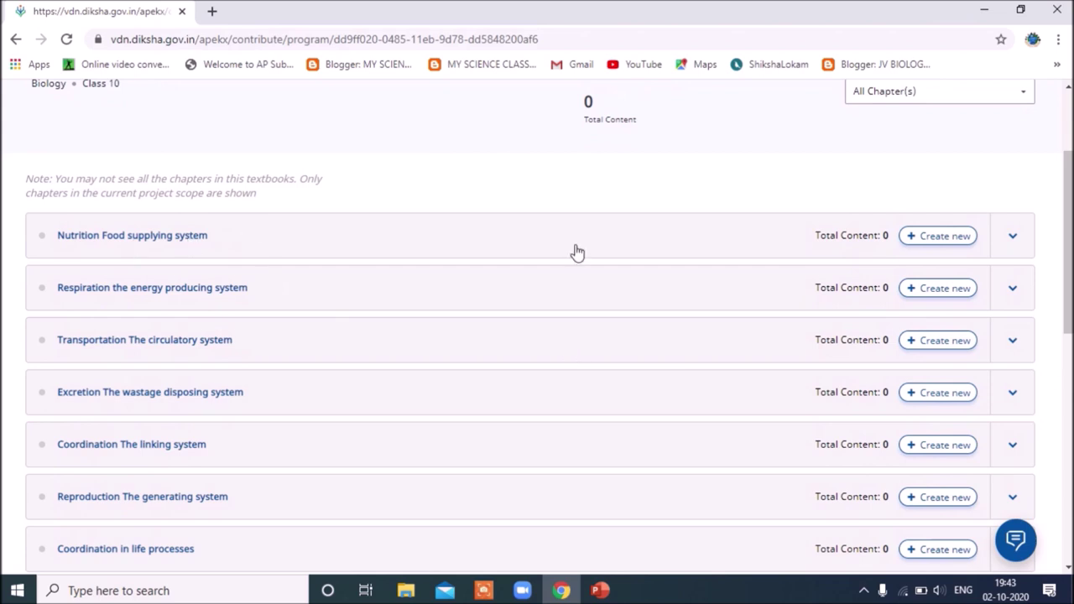
# - Open the content type choices for the Nutrition Food supplying system chapter and try selecting types such as Explanation Video and Explanation
pyautogui.click(923, 238)
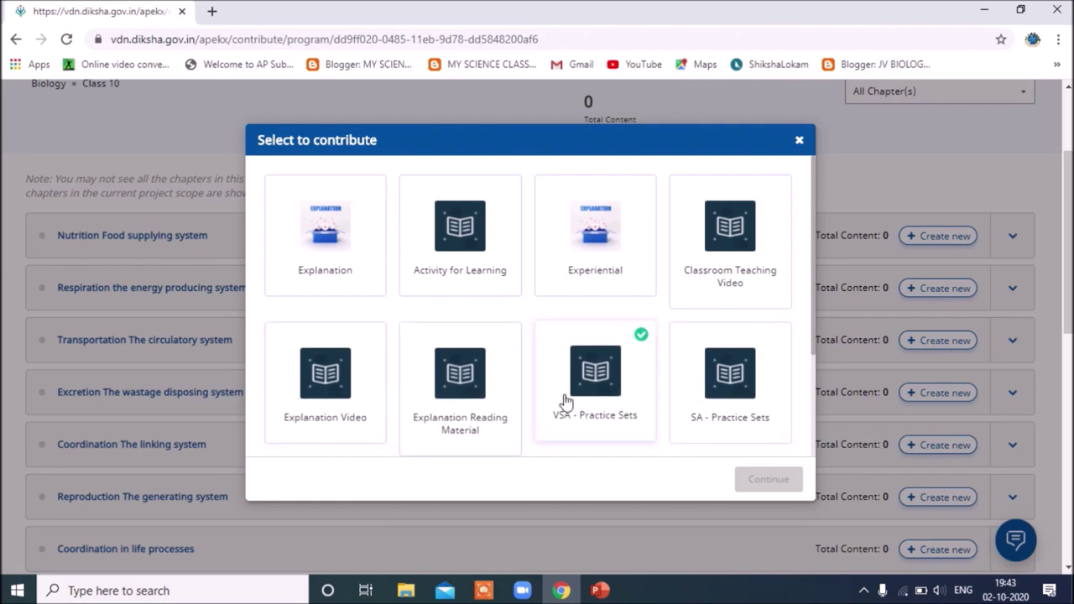
pyautogui.moveTo(559, 403); pyautogui.dragTo(347, 348)
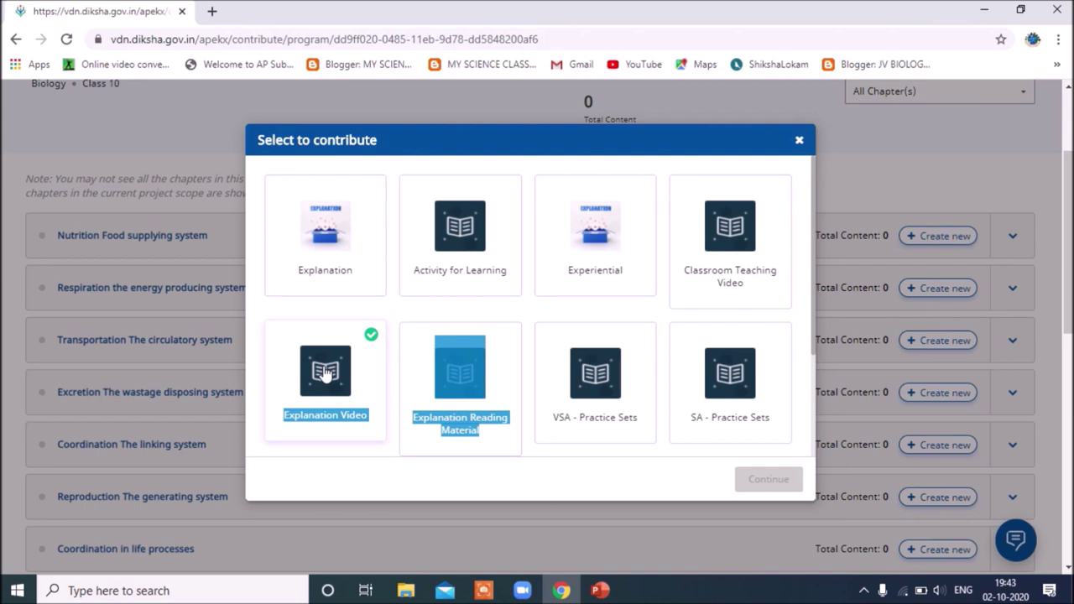
pyautogui.click(325, 442)
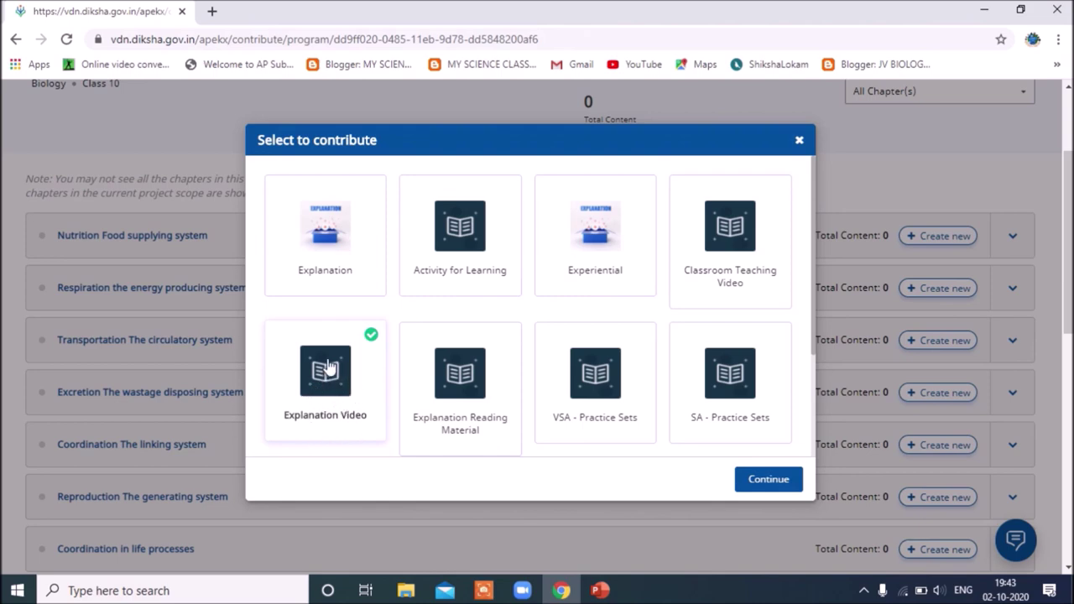
pyautogui.click(320, 281)
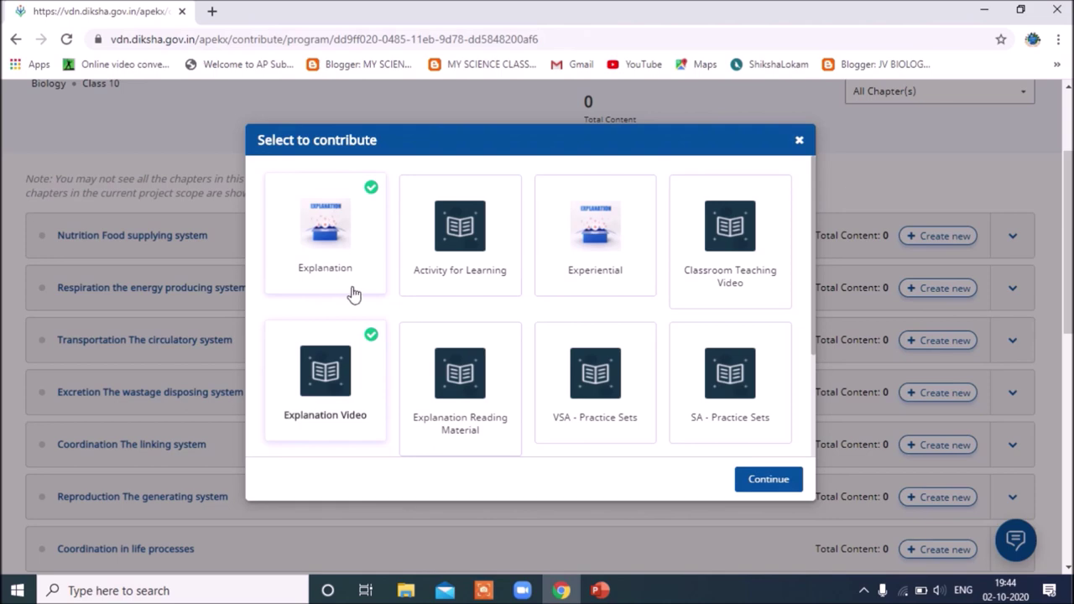
pyautogui.click(332, 275)
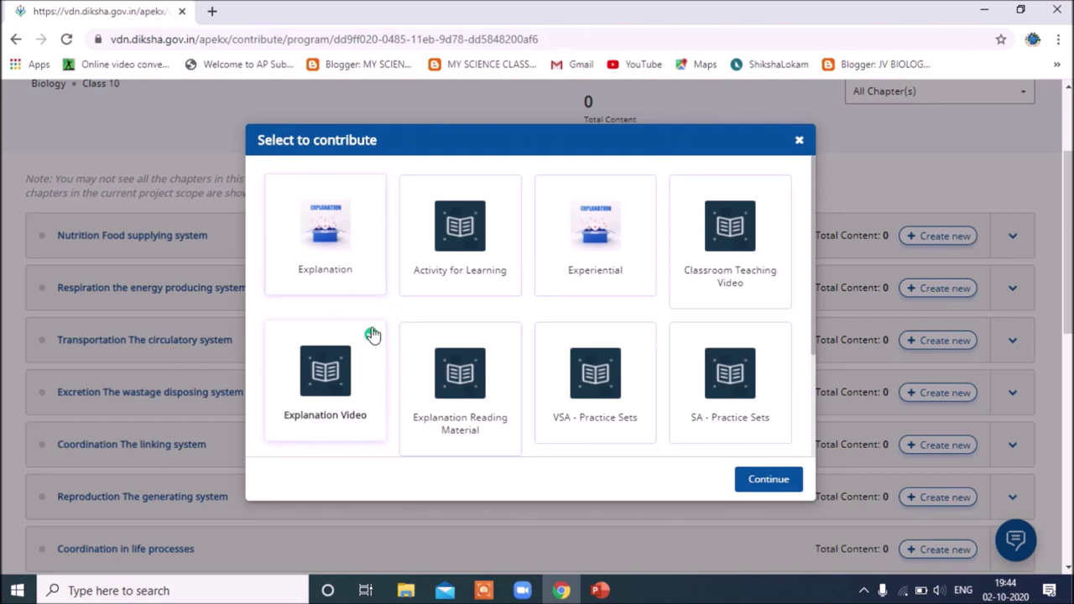
pyautogui.click(377, 268)
pyautogui.click(487, 263)
pyautogui.click(503, 261)
pyautogui.click(597, 260)
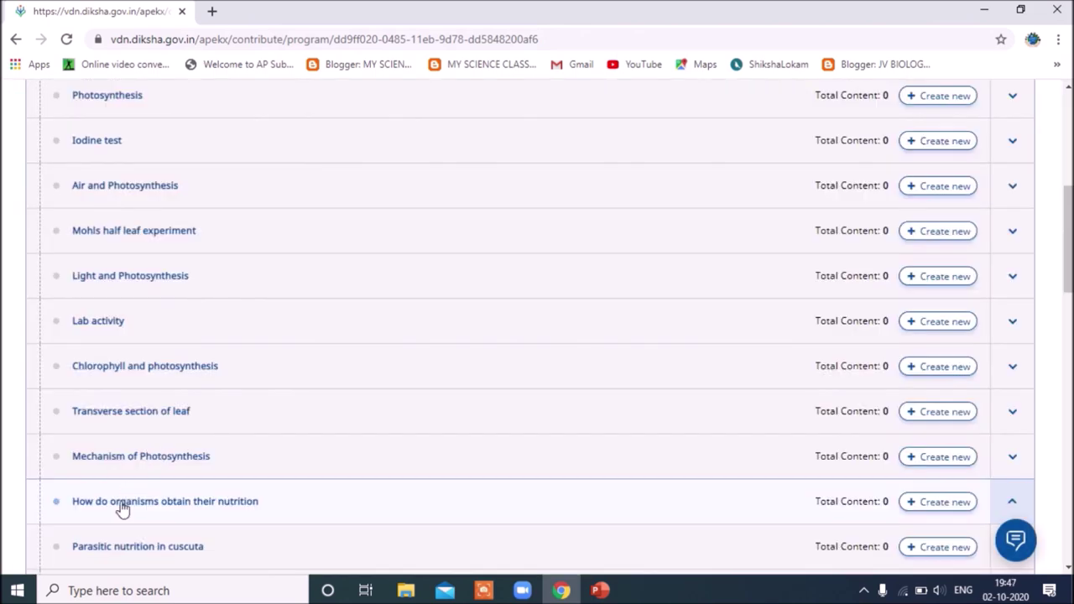
# - Start a new Explanation Video contribution for the topic How do organisms obtain their nutrition
pyautogui.click(946, 502)
pyautogui.click(559, 377)
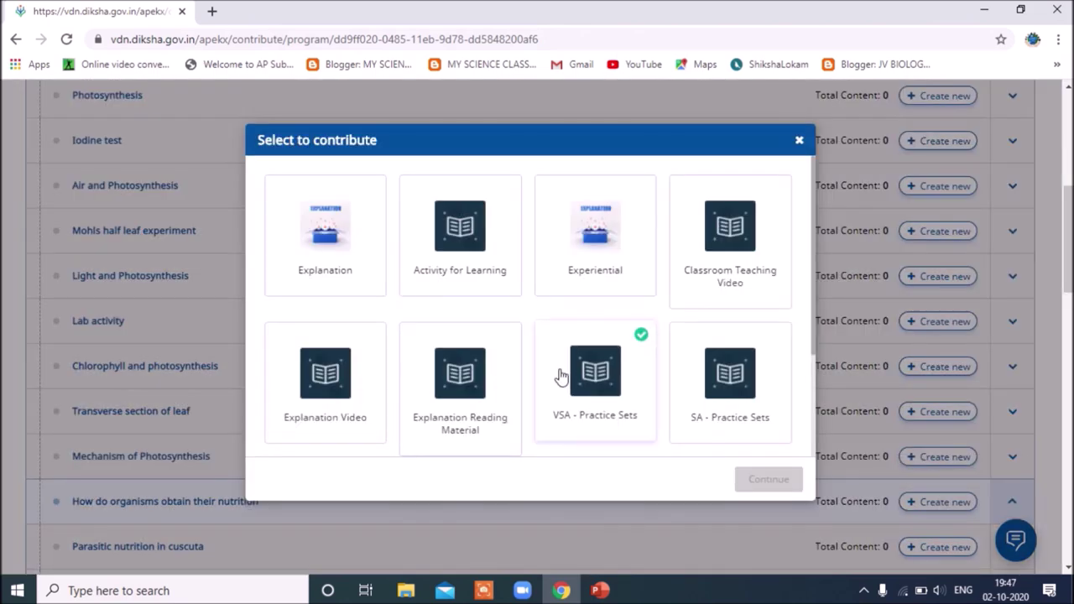
pyautogui.click(319, 358)
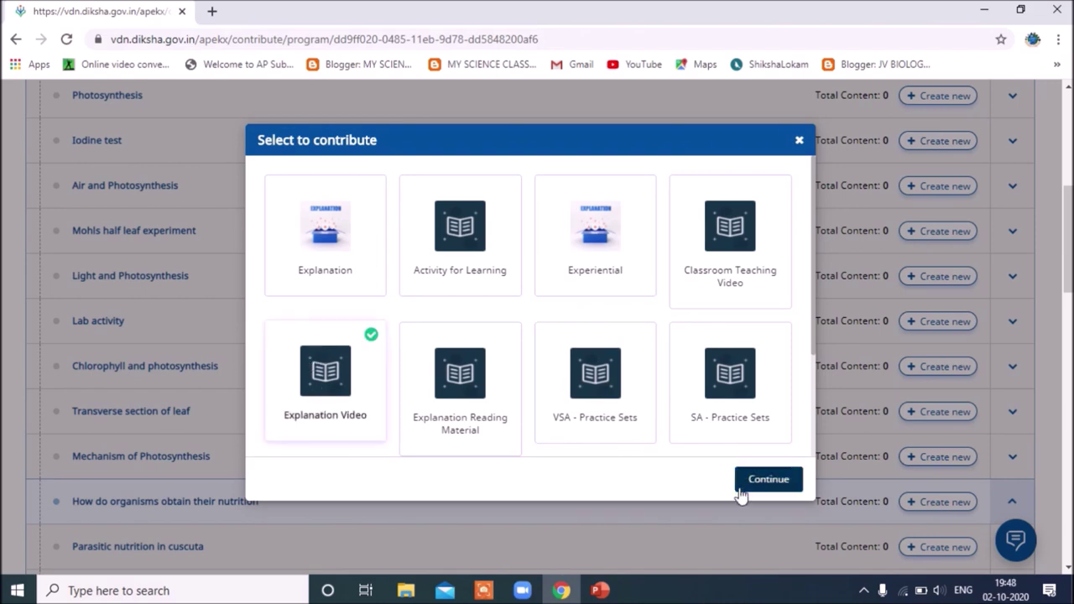
pyautogui.click(756, 482)
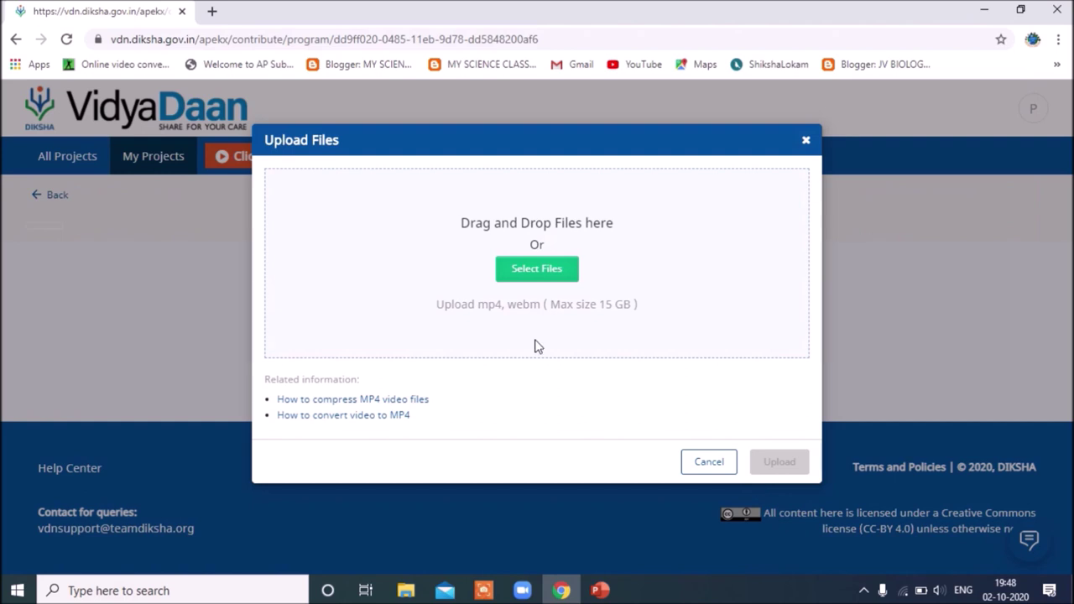
# - Choose the My Movie video from the heterotrphic nutrition folder inside Desktop's vidyadaan folder as the file to upload
pyautogui.click(531, 270)
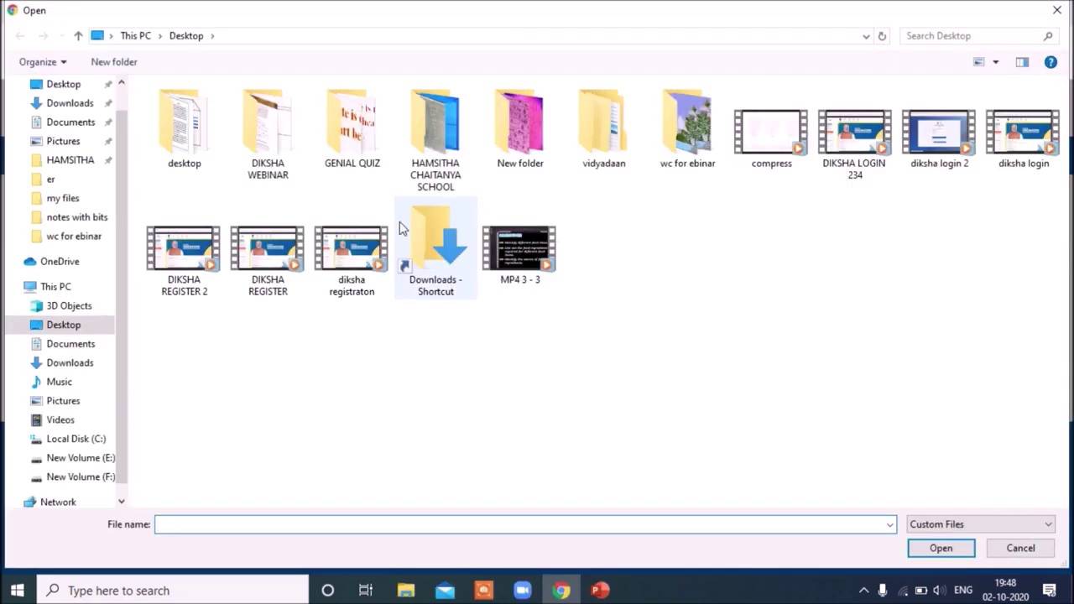
pyautogui.doubleClick(580, 147)
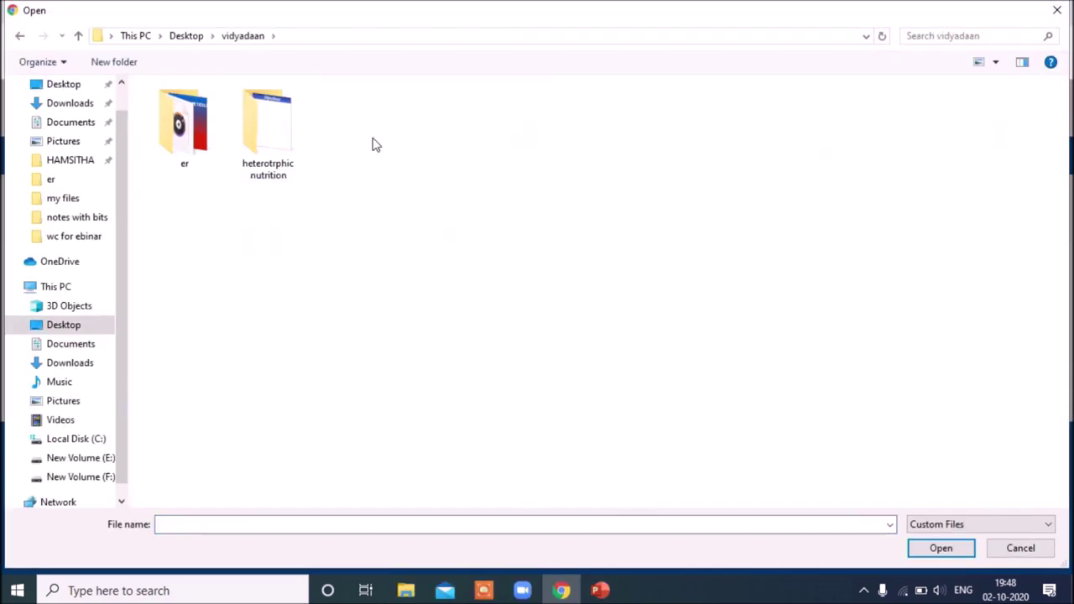
pyautogui.doubleClick(242, 133)
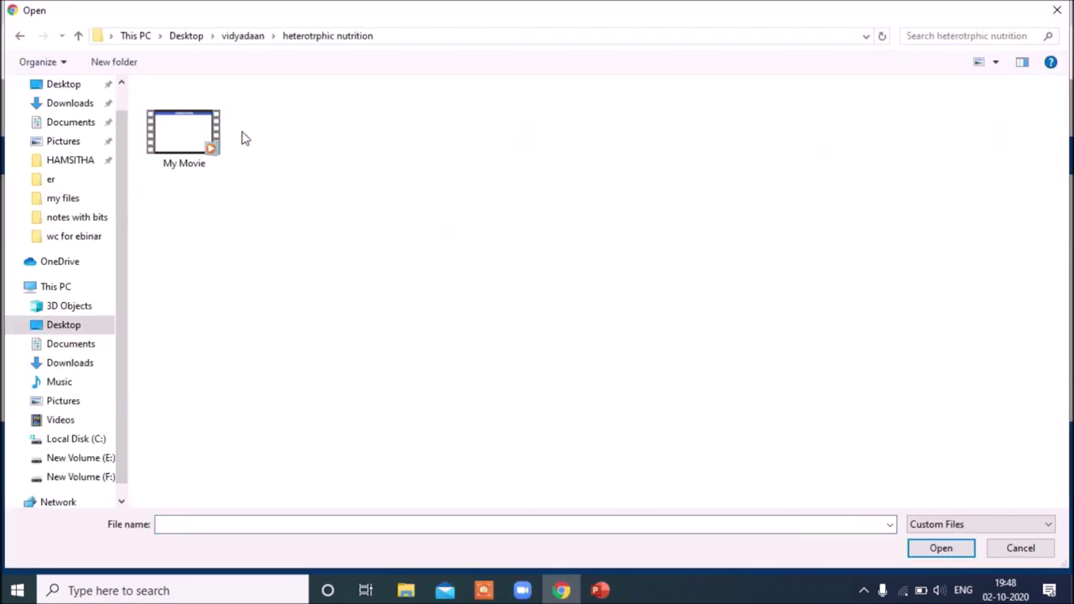
pyautogui.click(183, 129)
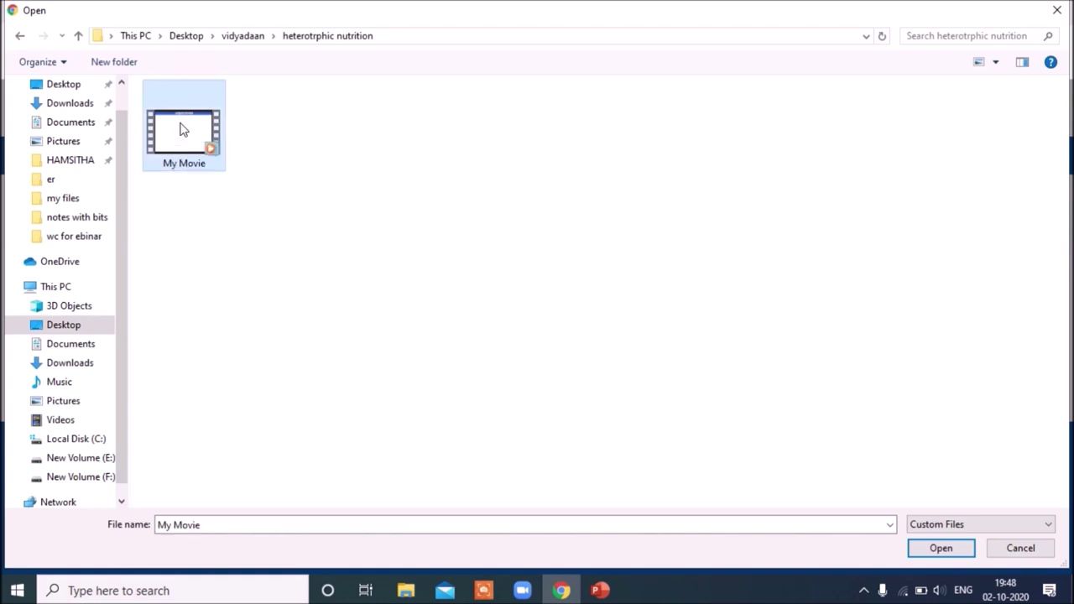
pyautogui.click(936, 549)
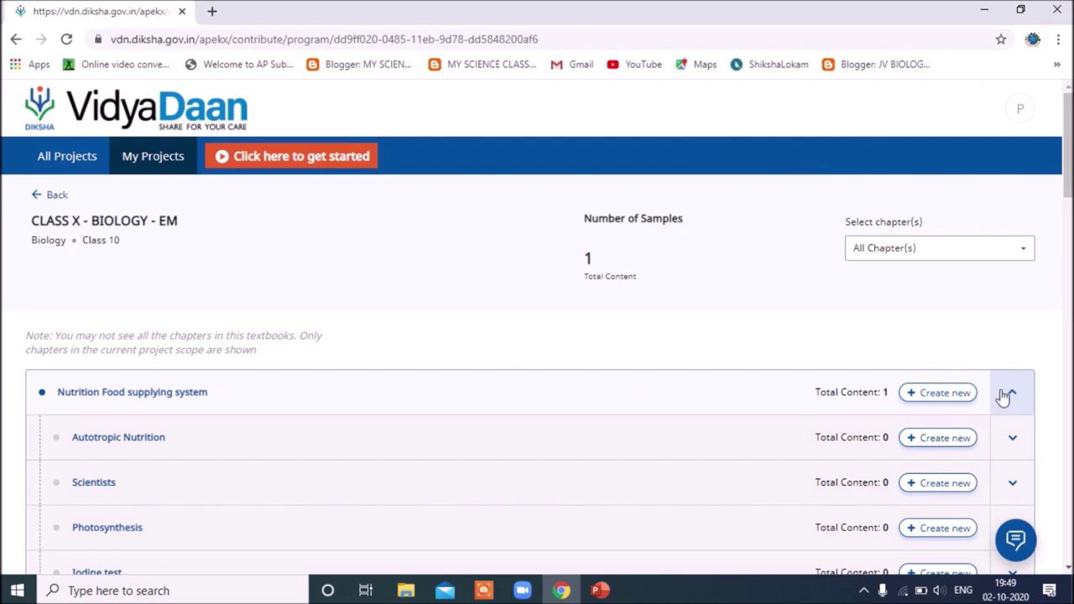
# - Create a new Explanation contribution for the Coordination in life processes chapter and upload the file Mimosa pudica.pdf2
pyautogui.click(1013, 396)
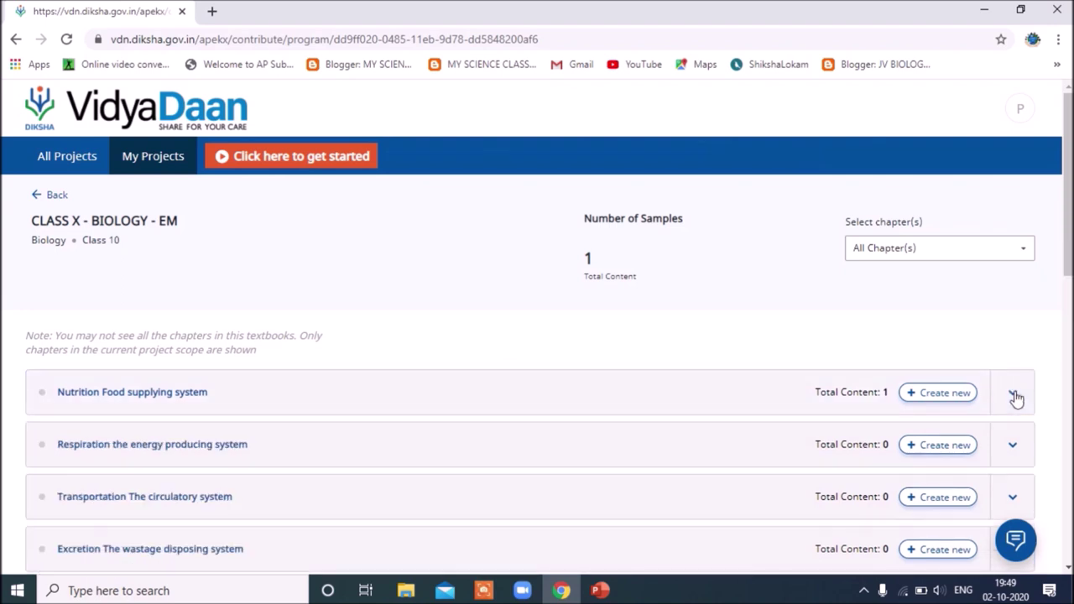
pyautogui.scroll(-5, 538, 336)
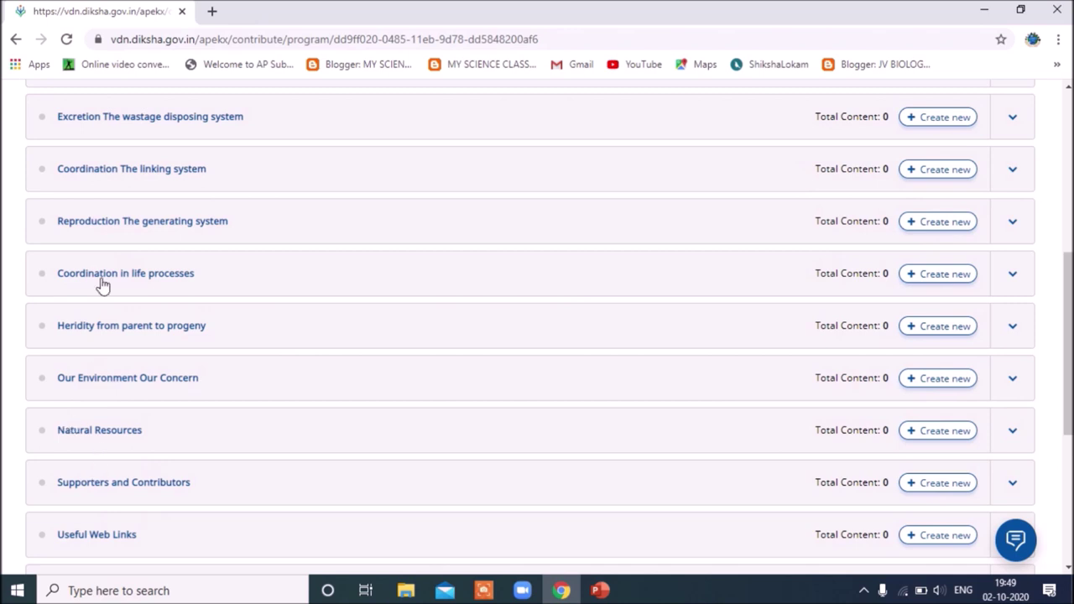
pyautogui.click(933, 277)
pyautogui.click(420, 280)
pyautogui.click(356, 268)
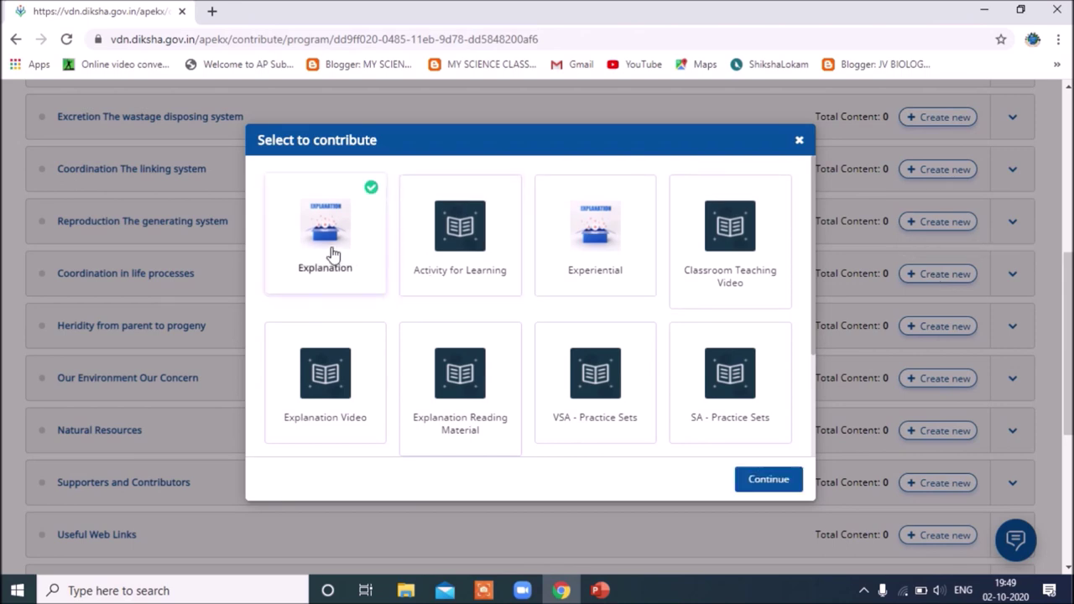
pyautogui.click(766, 482)
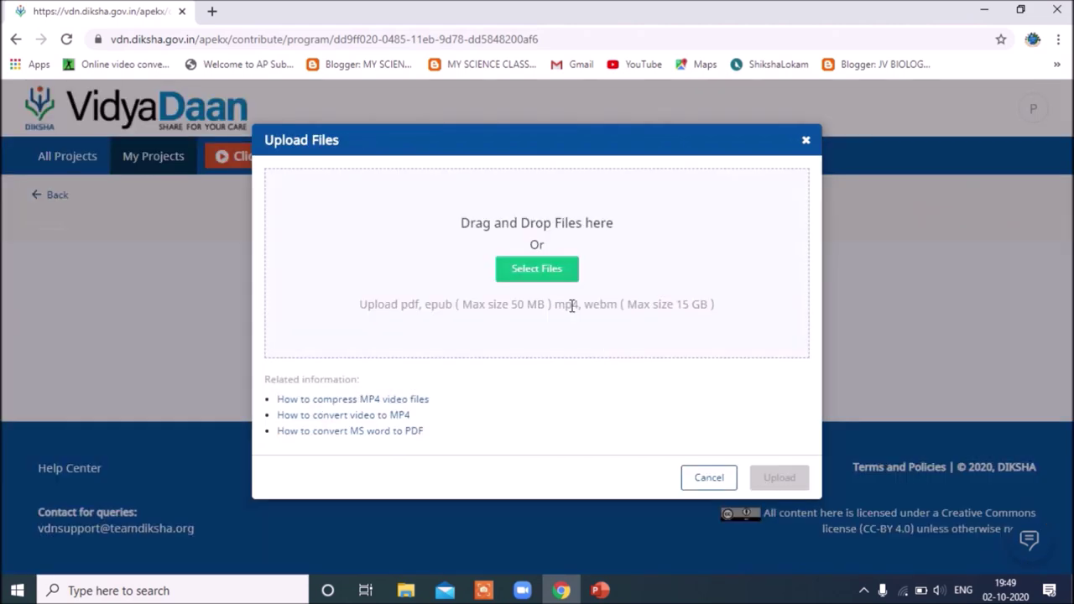
pyautogui.click(541, 270)
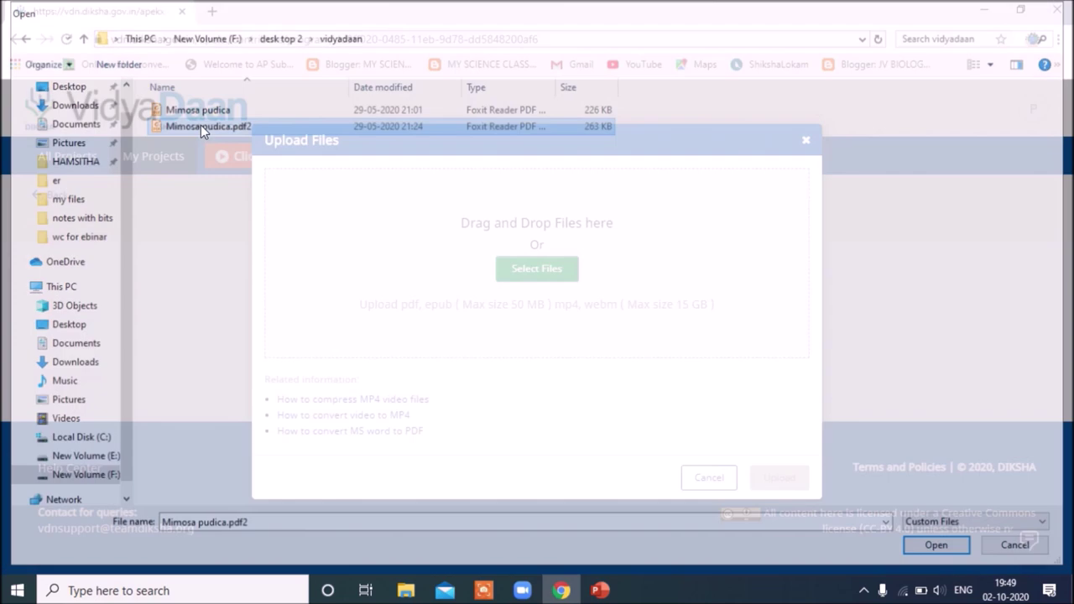
pyautogui.doubleClick(201, 125)
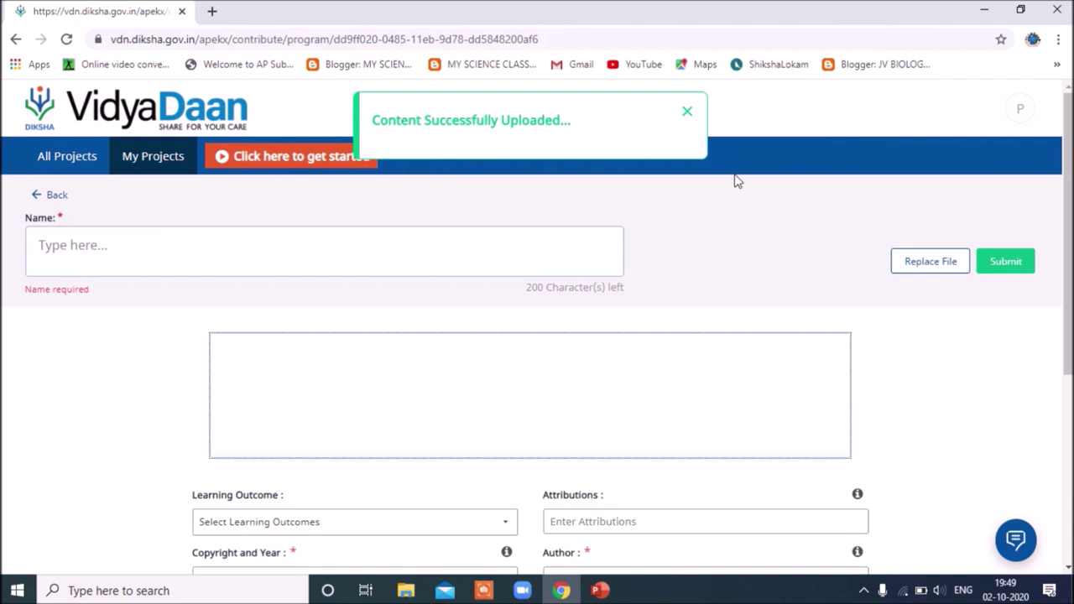
# - Check the Learning Outcome choices and look over the details form and preview of the uploaded Explanation content
pyautogui.scroll(-2, 722, 416)
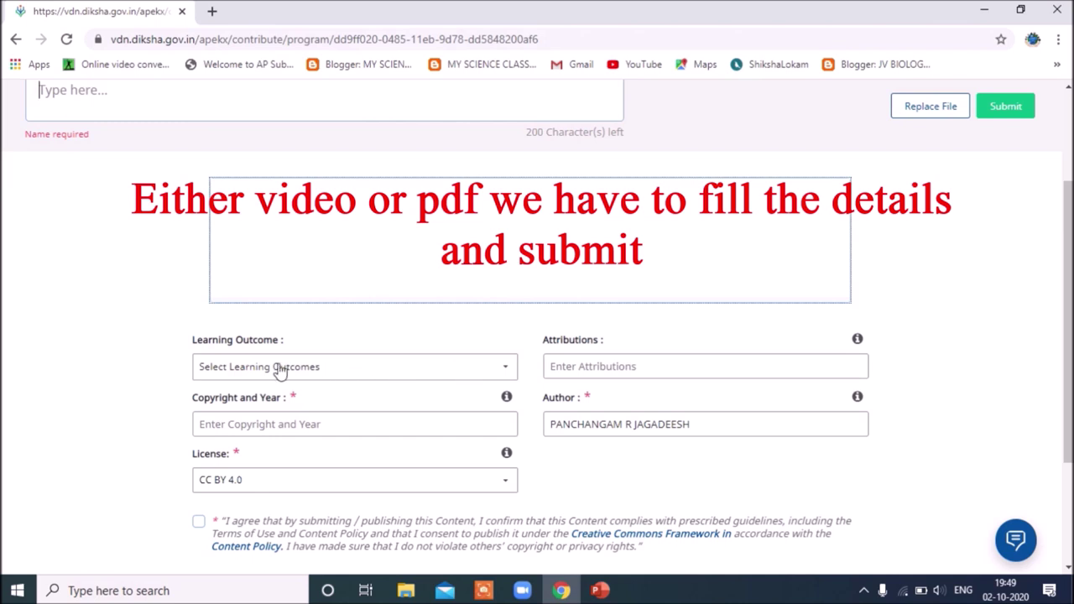
pyautogui.click(395, 373)
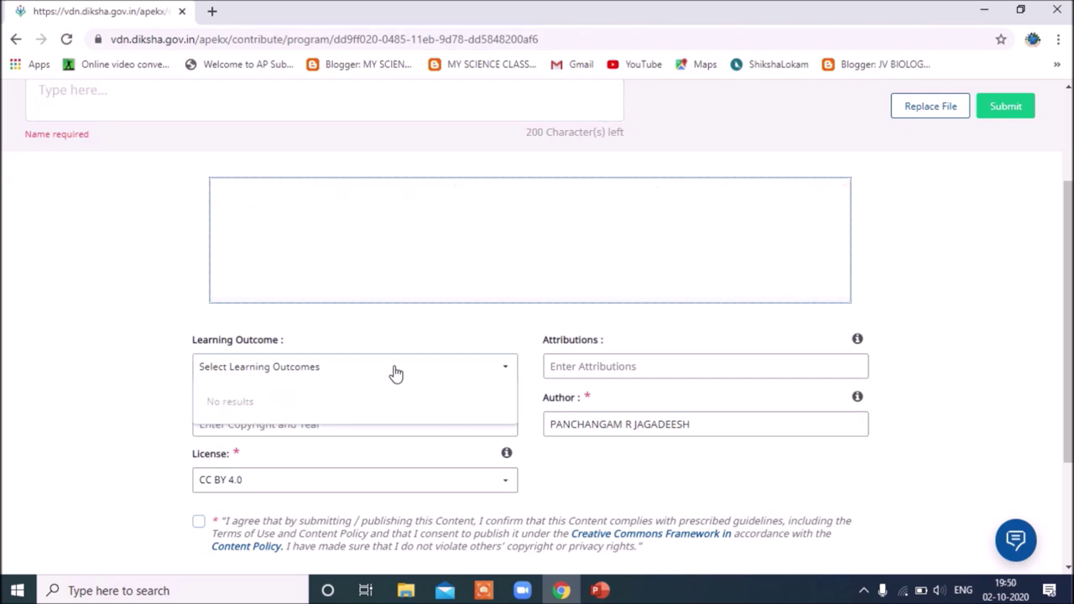
pyautogui.click(343, 375)
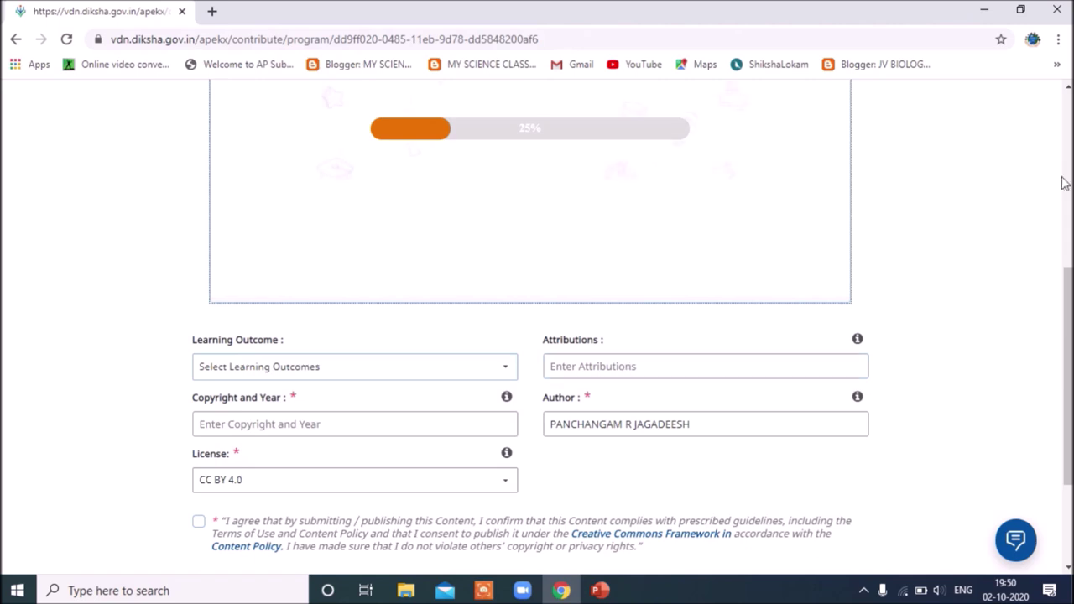
pyautogui.scroll(3, 1071, 95)
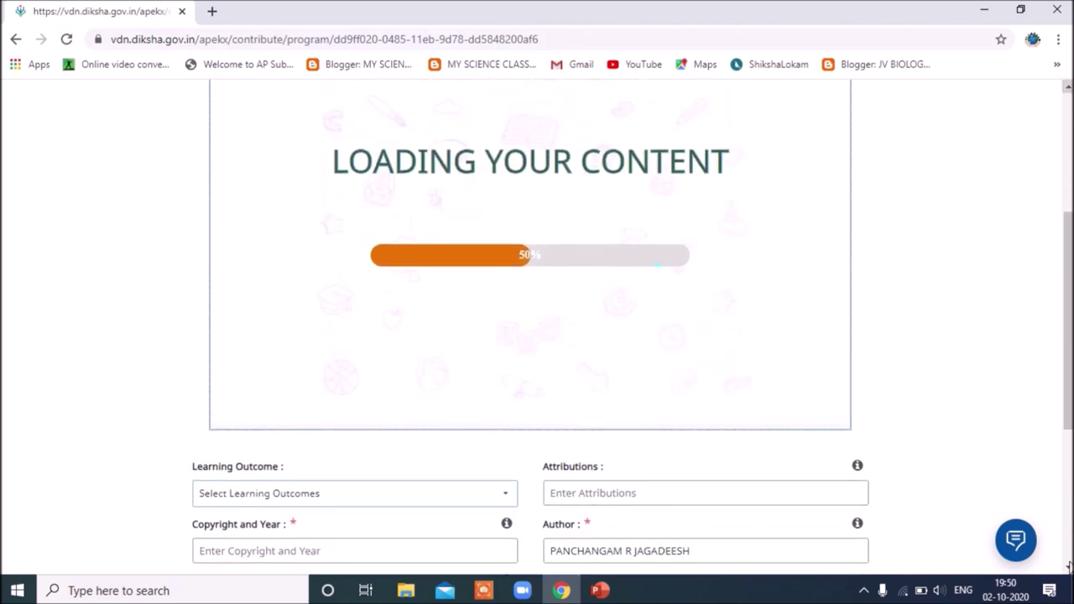
pyautogui.scroll(-1, 1070, 568)
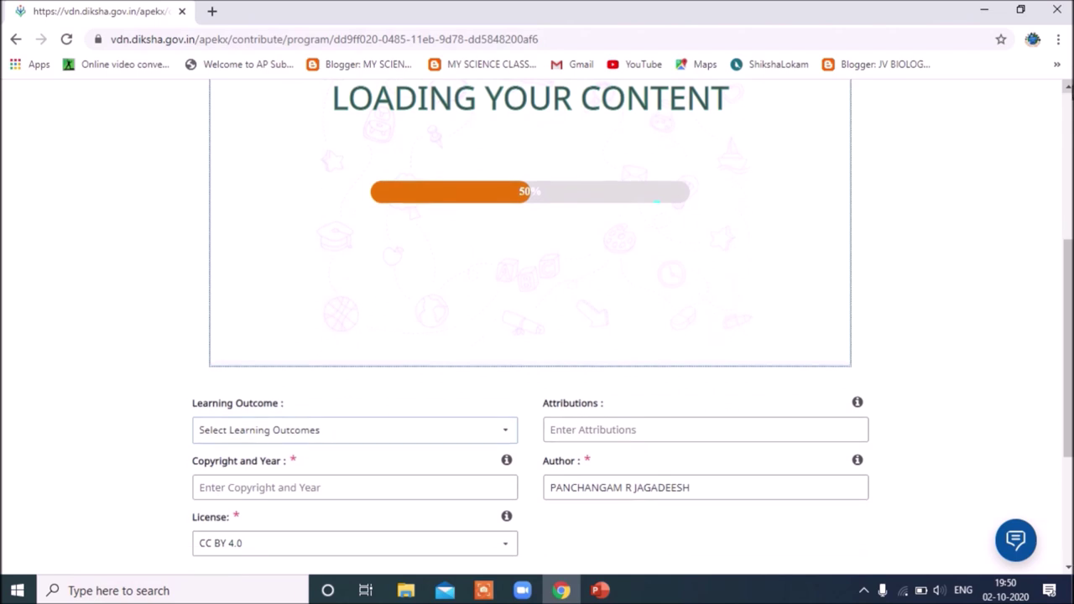
pyautogui.scroll(4, 1038, 384)
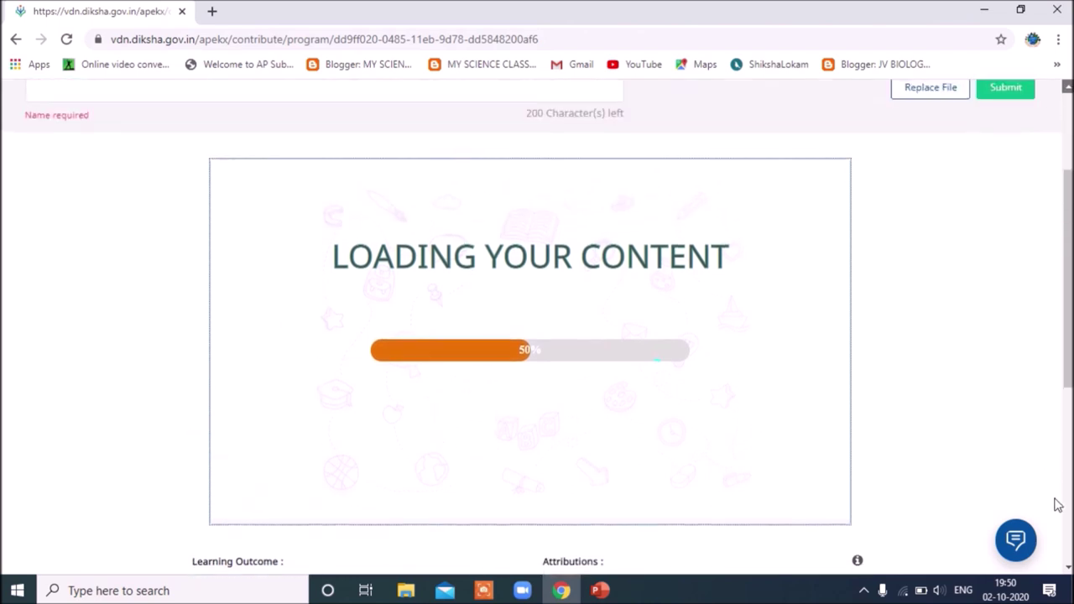
pyautogui.scroll(-2, 806, 503)
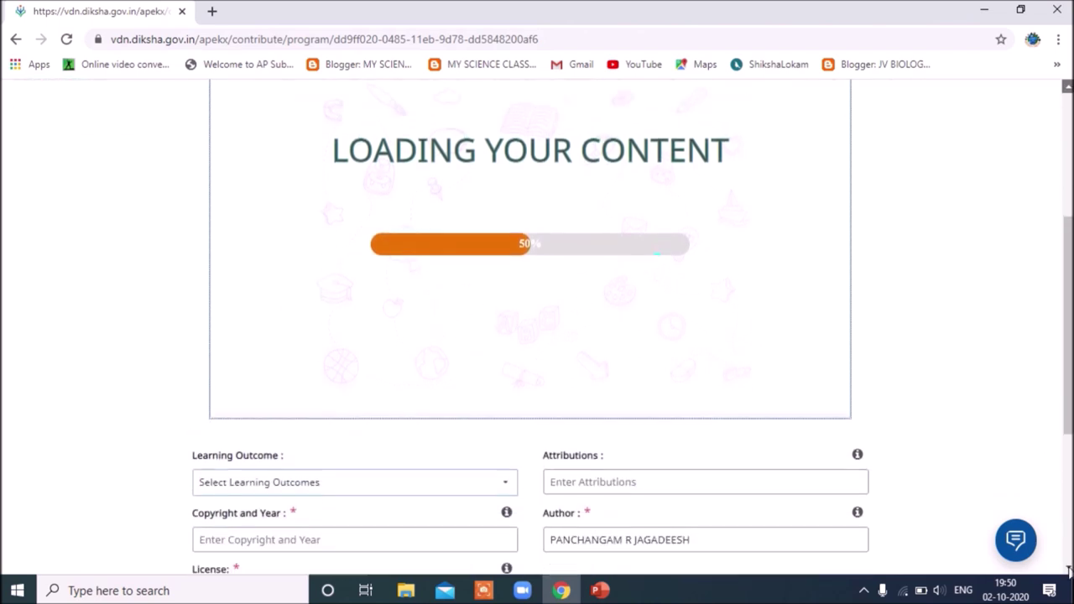
# - Fill the Attributions field with a saved suggestion and read through the previewed Mimosa pudica document
pyautogui.click(669, 463)
pyautogui.scroll(-5, 843, 389)
pyautogui.scroll(-5, 844, 389)
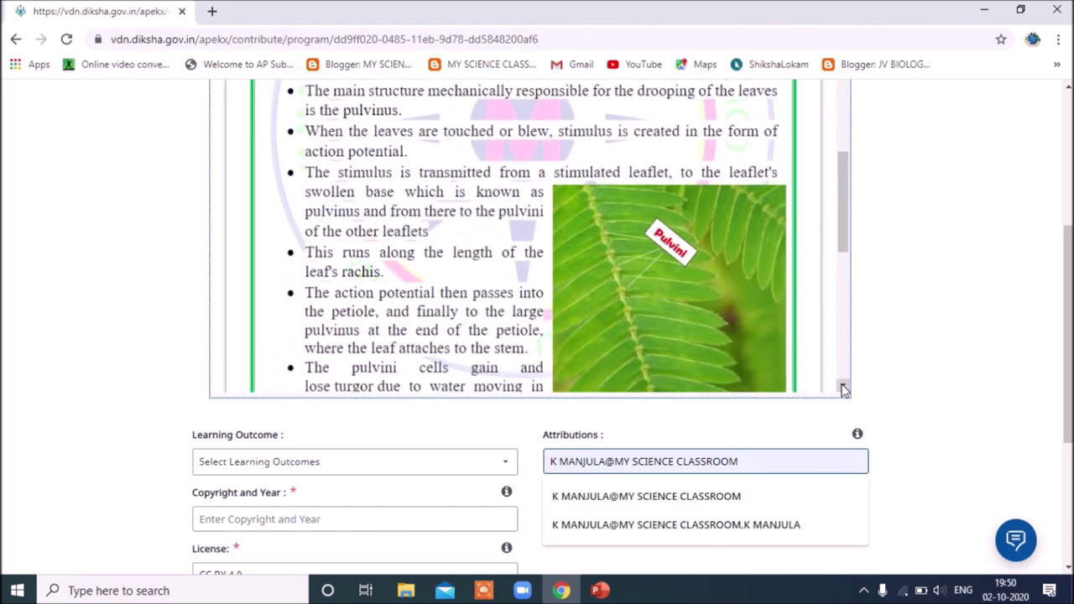
pyautogui.scroll(-4, 843, 390)
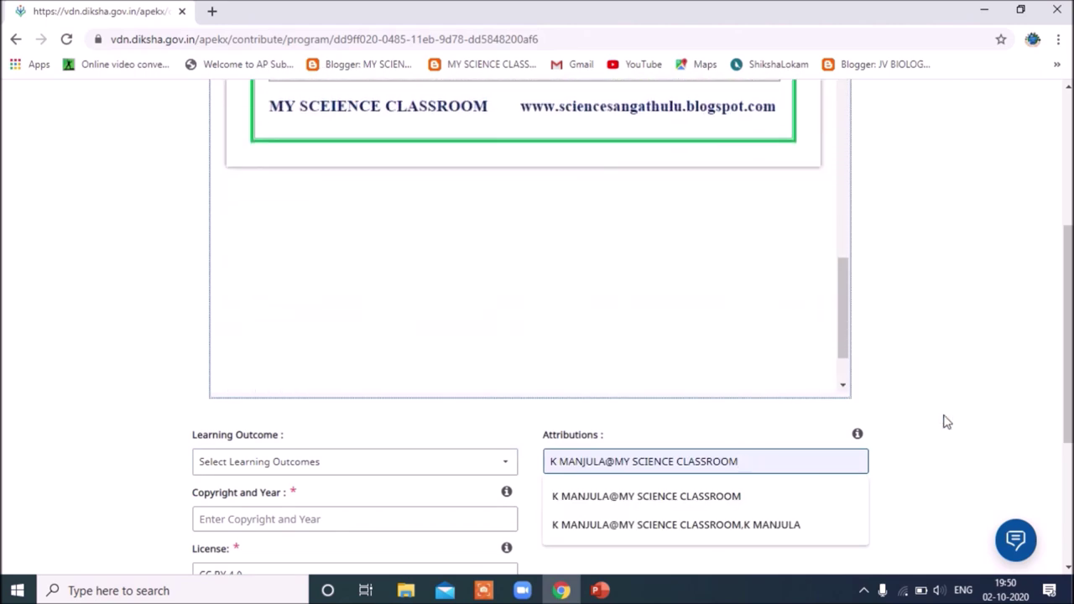
pyautogui.scroll(-3, 945, 422)
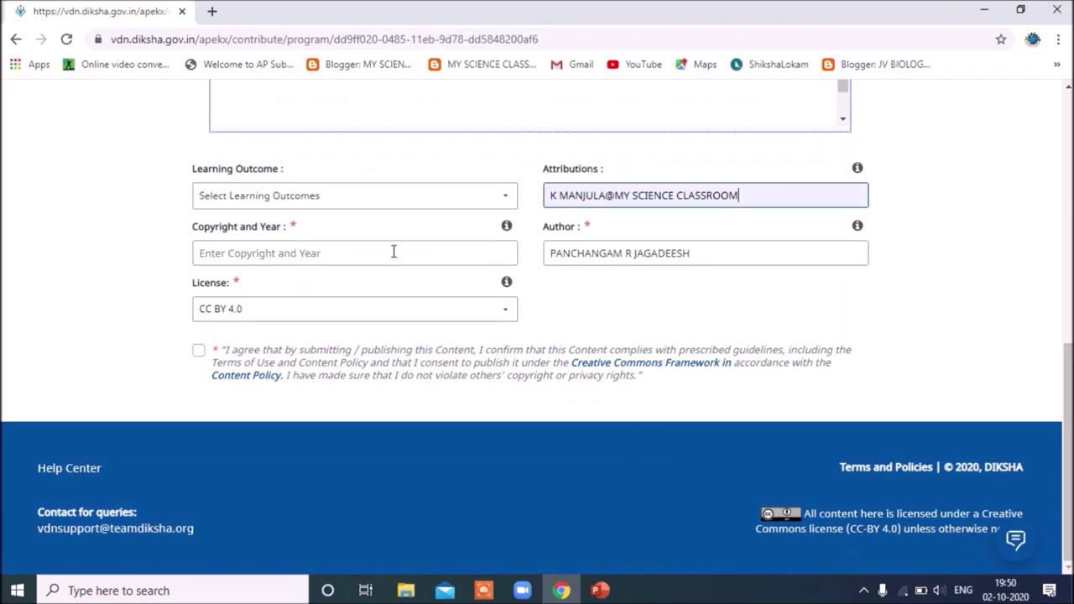
# - Set Copyright and Year to ZPHS PALASAMUDRAM, 2020 using the saved suggestion
pyautogui.click(361, 254)
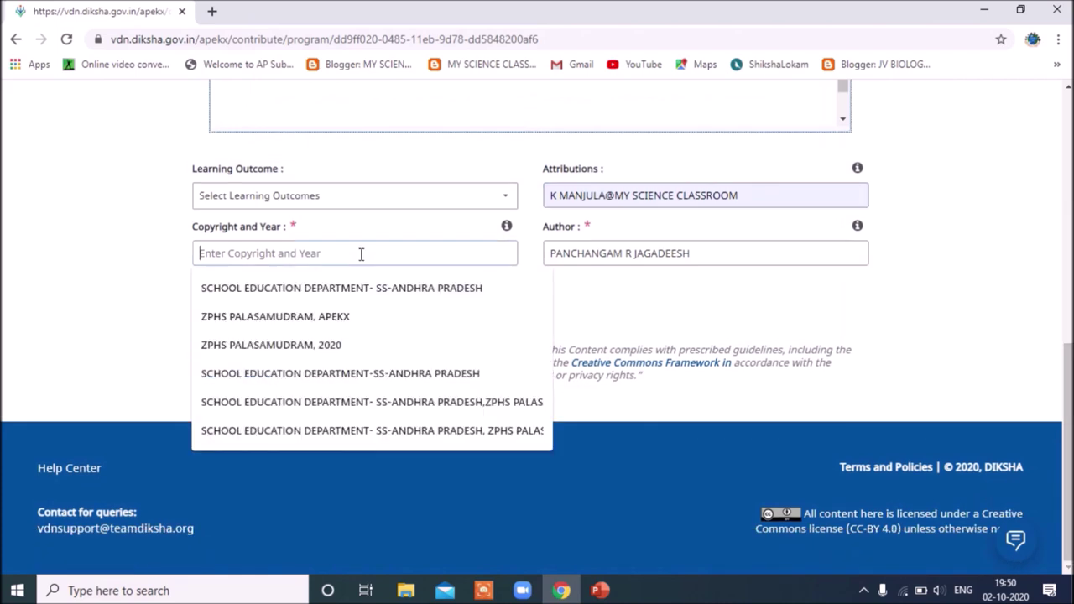
pyautogui.click(305, 340)
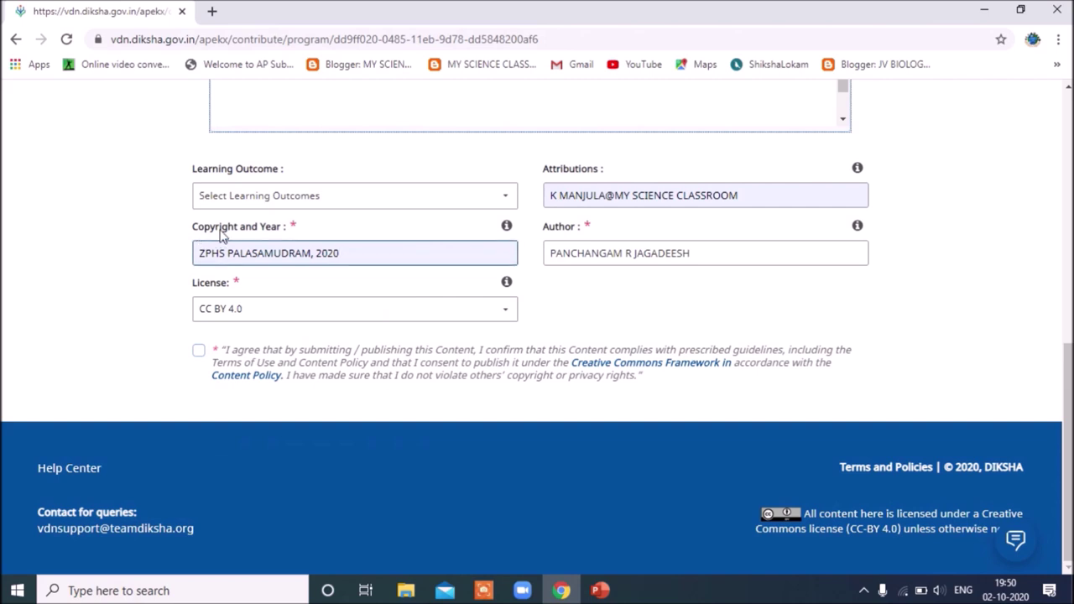
pyautogui.click(340, 262)
# - Replace the attribution with the contributor's name and agree to the content policy declaration
pyautogui.click(768, 191)
pyautogui.press('BackSpace')
pyautogui.press('BackSpace')
pyautogui.press('BackSpace')
pyautogui.press('BackSpace')
pyautogui.press('BackSpace')
pyautogui.press('BackSpace')
pyautogui.press('BackSpace')
pyautogui.press('BackSpace')
pyautogui.press('BackSpace')
pyautogui.press('BackSpace')
pyautogui.press('BackSpace')
pyautogui.press('BackSpace')
pyautogui.press('BackSpace')
pyautogui.press('BackSpace')
pyautogui.press('BackSpace')
pyautogui.press('BackSpace')
pyautogui.press('BackSpace')
pyautogui.press('BackSpace')
pyautogui.press('BackSpace')
pyautogui.press('BackSpace')
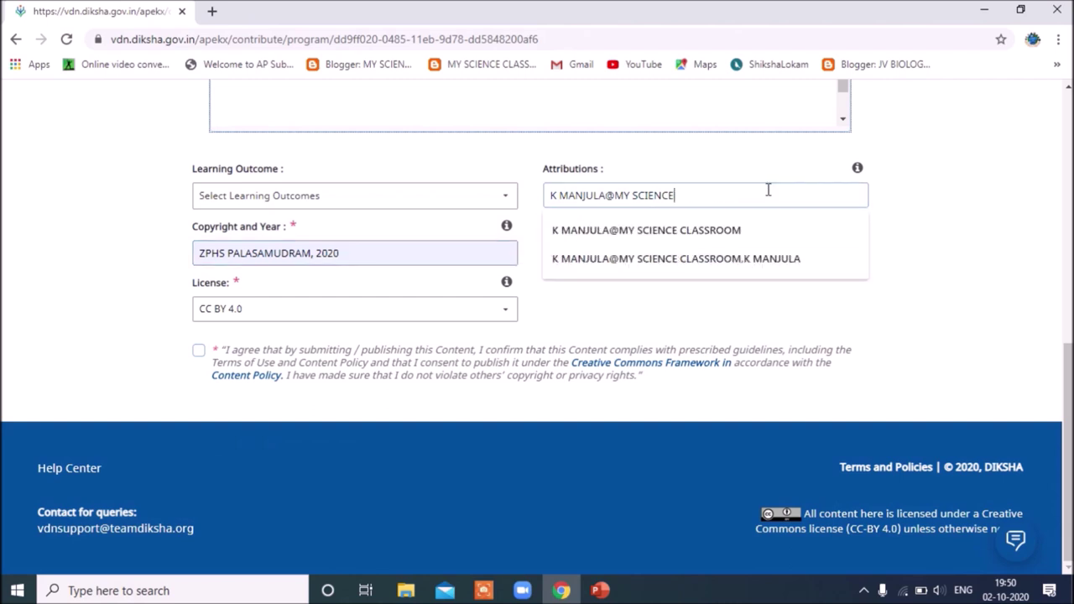
pyautogui.press('BackSpace')
pyautogui.press('BackSpace')
pyautogui.press('BackSpace')
pyautogui.press('BackSpace')
pyautogui.write('p r jagadee')
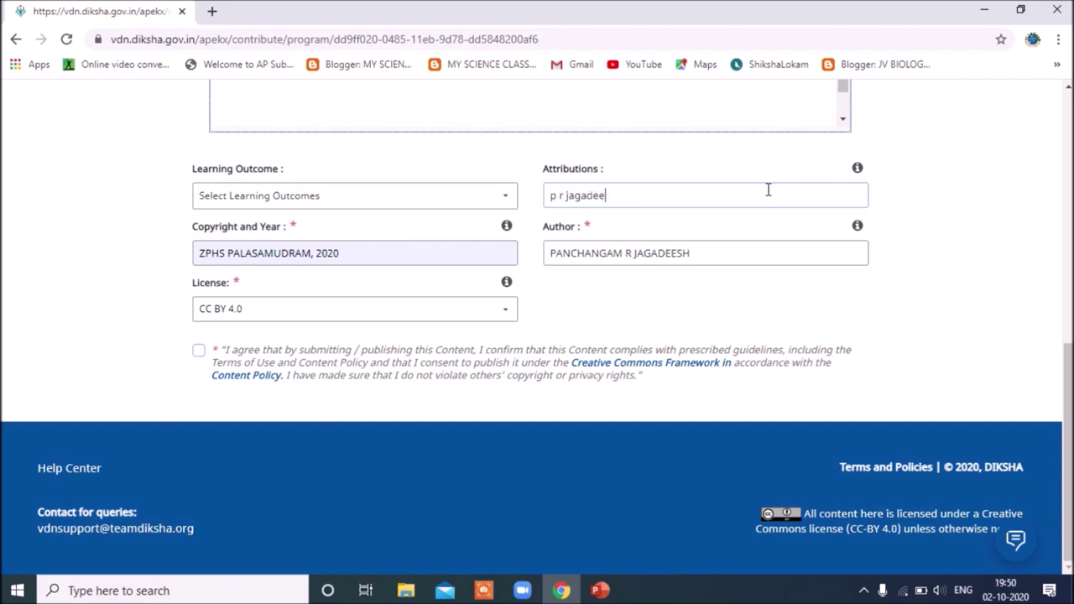
pyautogui.write('sh')
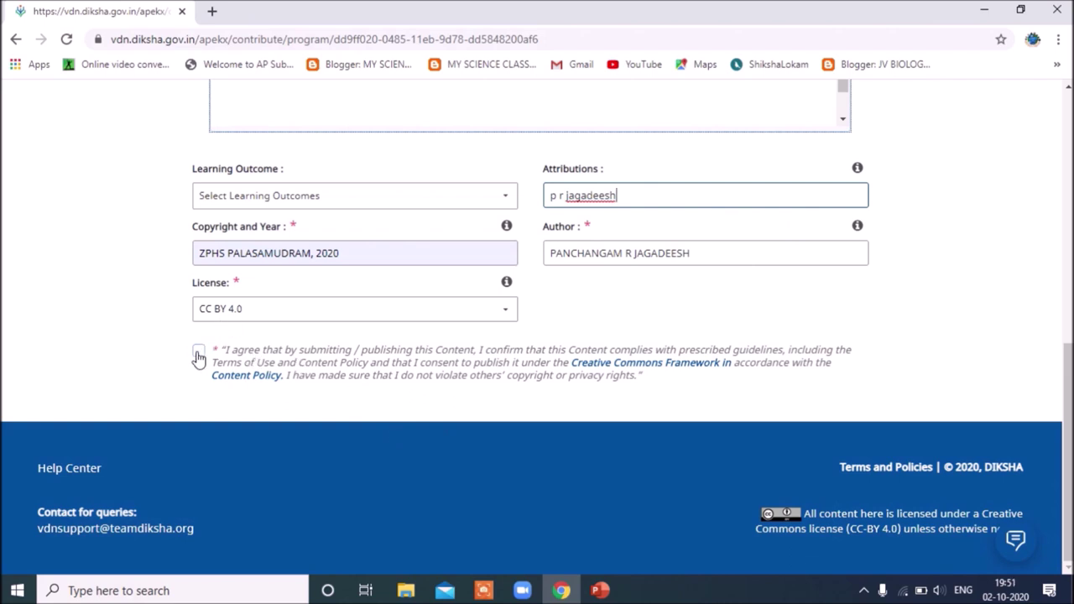
pyautogui.click(305, 336)
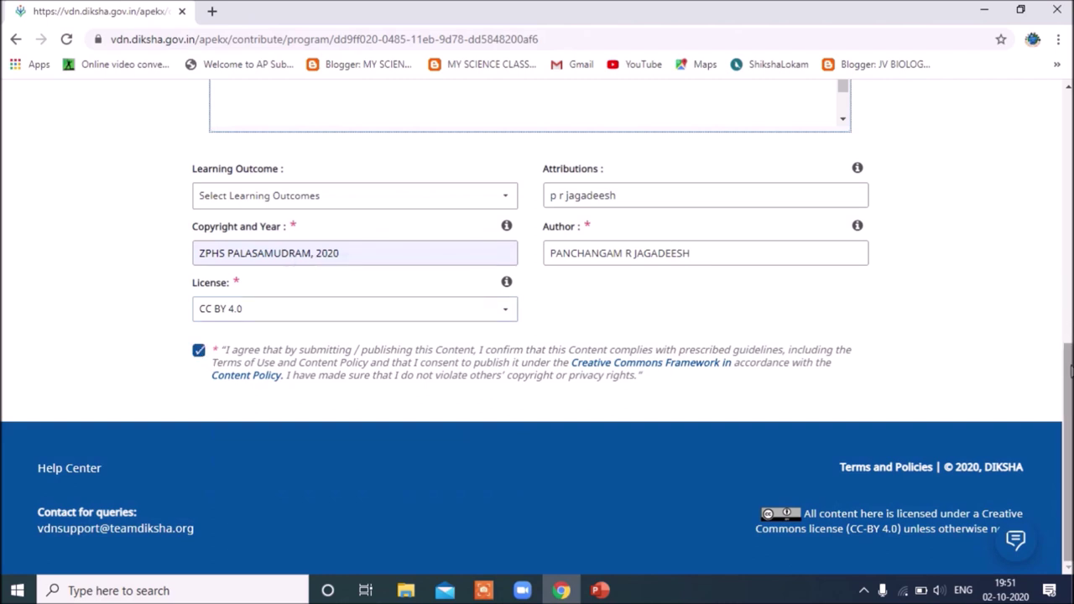
# - Name the uploaded content COORDINATION IN MIMOSA PLANT
pyautogui.moveTo(1070, 370); pyautogui.dragTo(1070, 135)
pyautogui.click(87, 219)
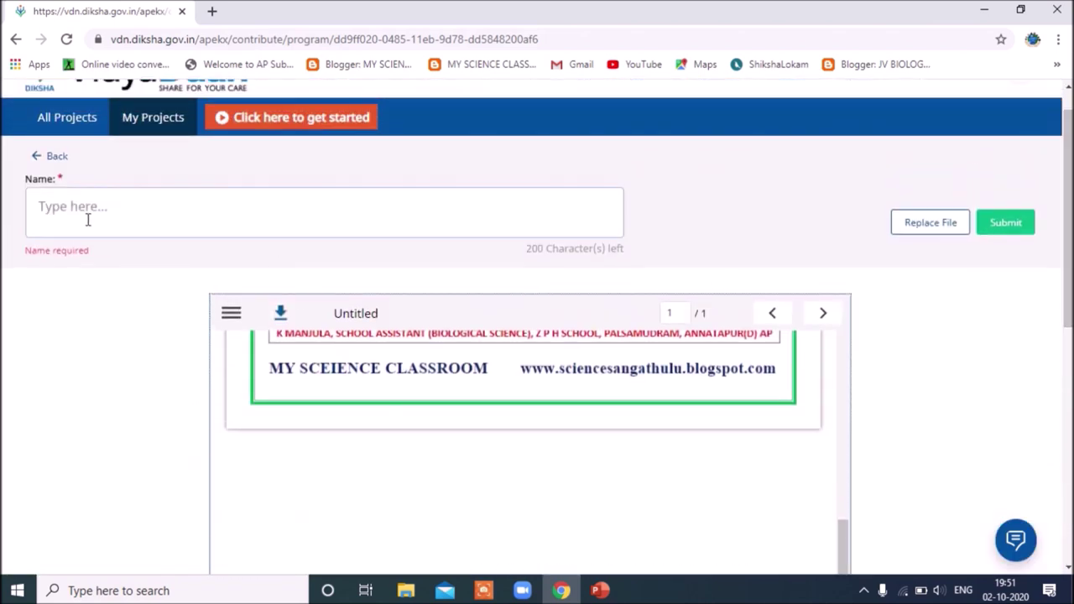
pyautogui.write('M')
pyautogui.press('BackSpace')
pyautogui.press('BackSpace')
pyautogui.write('COORDINATION IN MIM')
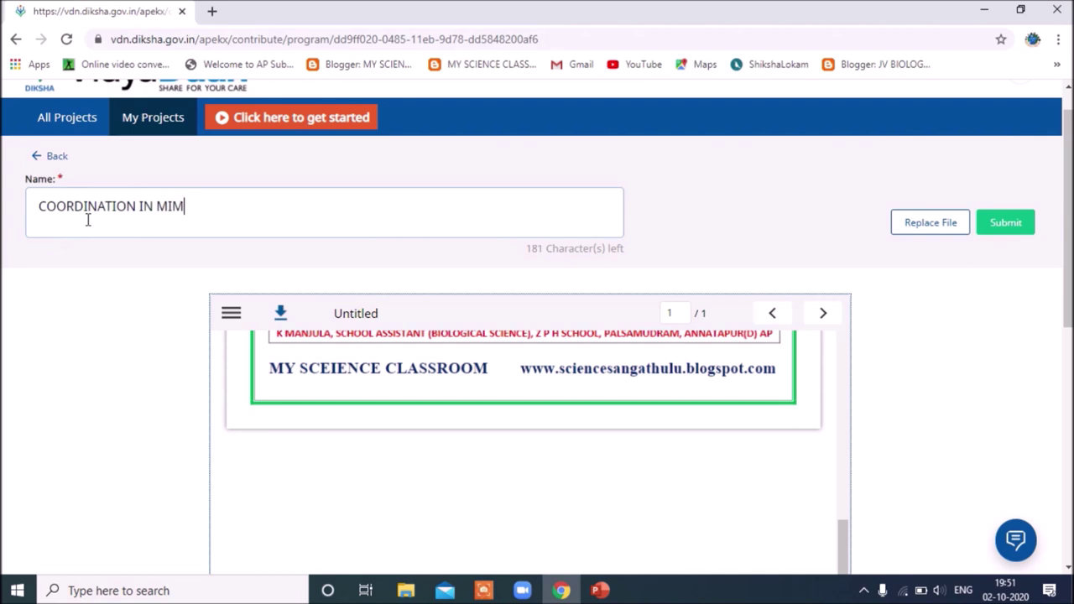
pyautogui.write('OSA PLANT')
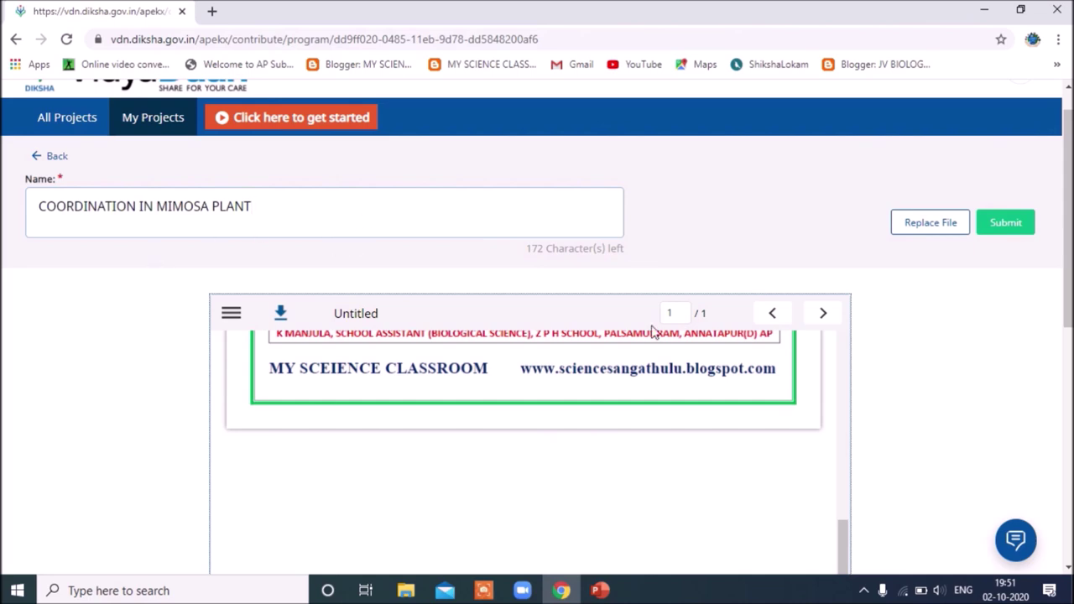
# - Return the document preview to its beginning and submit the Mimosa content for review
pyautogui.moveTo(842, 532); pyautogui.dragTo(885, 353)
pyautogui.click(1003, 227)
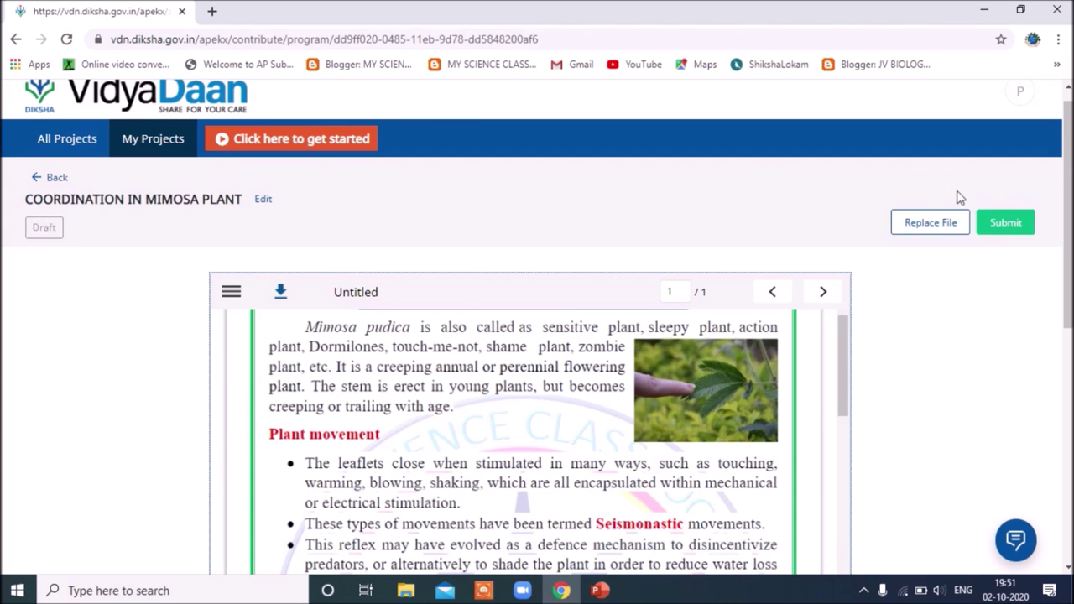
pyautogui.click(1005, 222)
pyautogui.tripleClick(1008, 229)
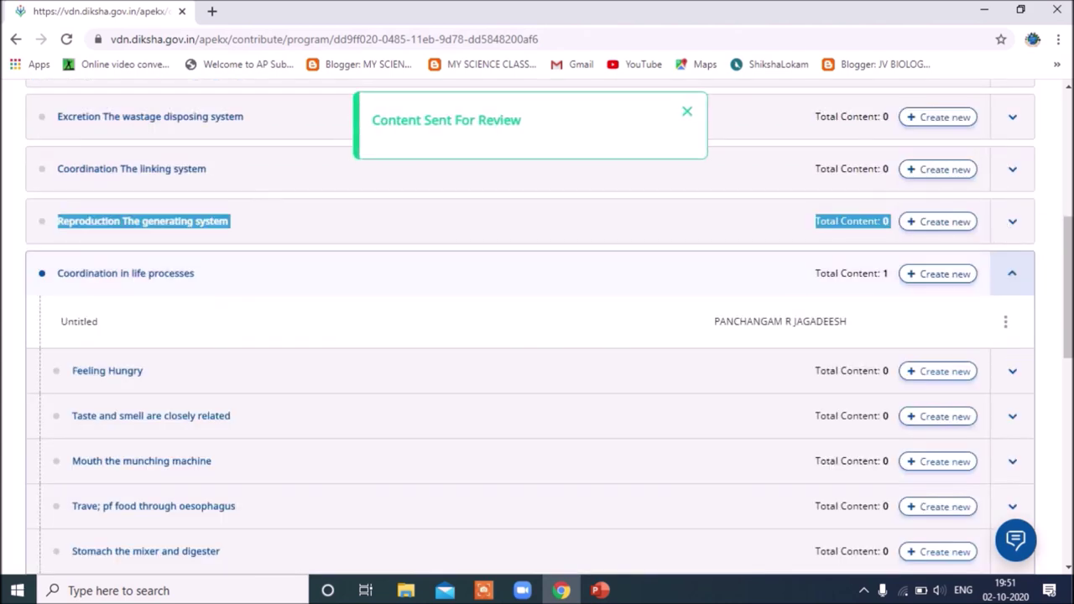
# - Look through the Class X Biology chapter list, checking the submitted Mimosa entry and the content totals
pyautogui.scroll(5, 531, 378)
pyautogui.scroll(-5, 531, 378)
pyautogui.scroll(-8, 833, 331)
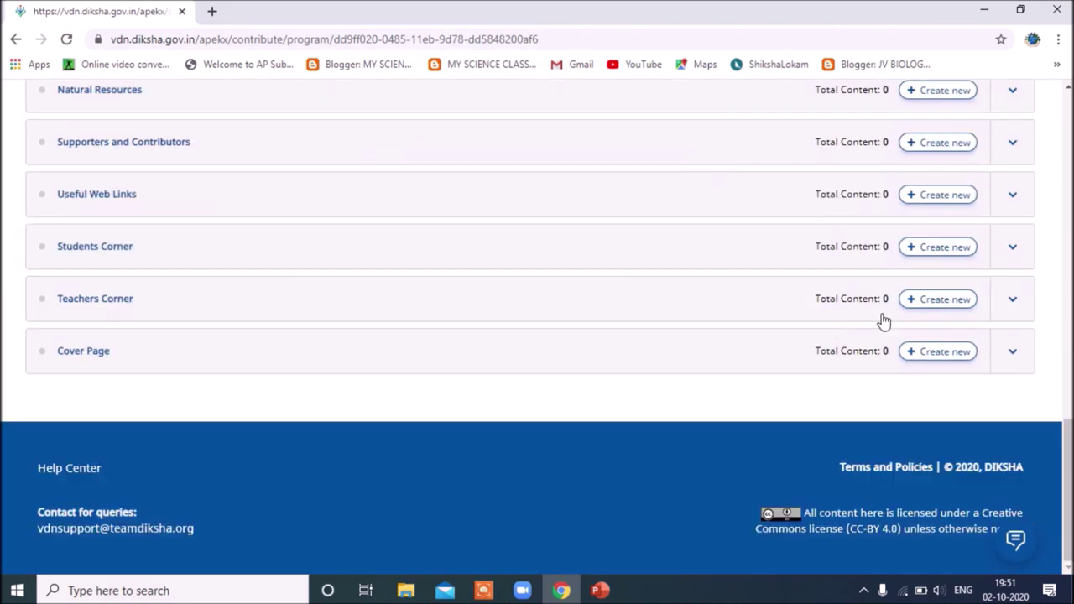
pyautogui.scroll(5, 538, 335)
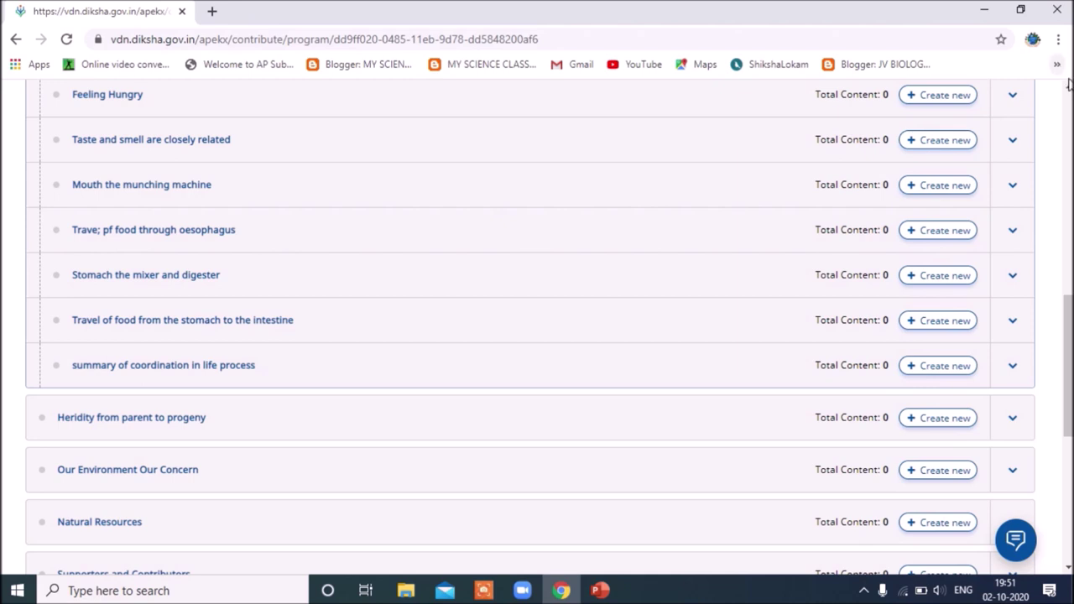
pyautogui.scroll(3, 730, 193)
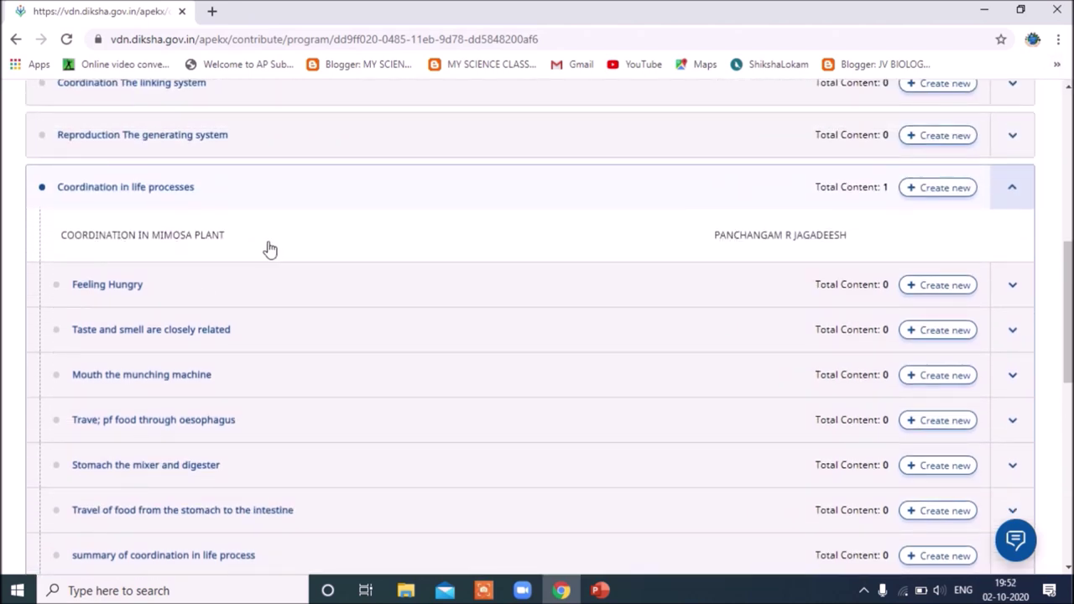
pyautogui.click(1069, 87)
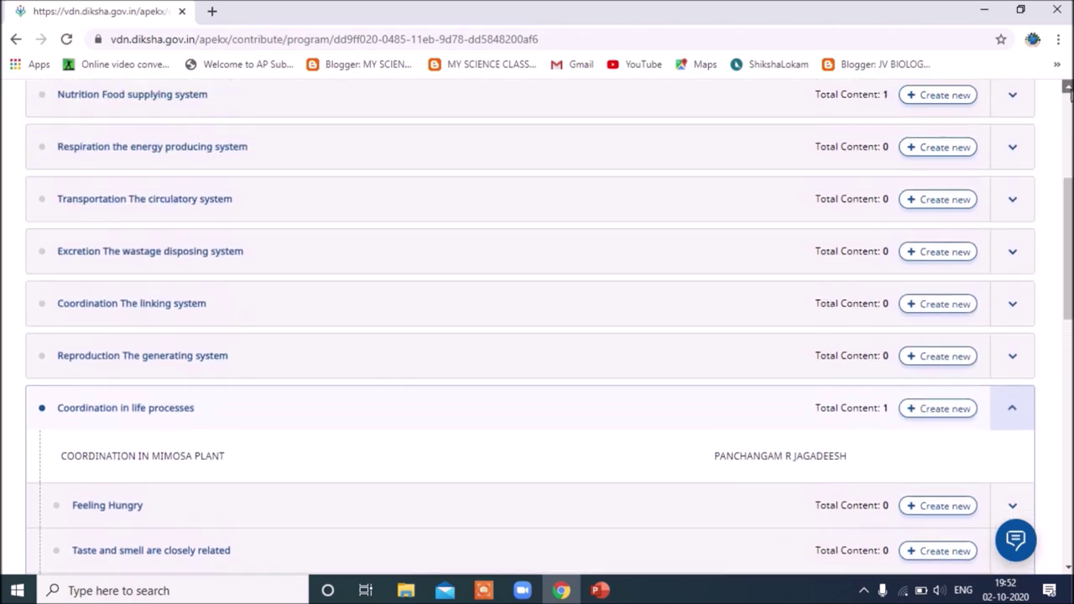
pyautogui.scroll(3, 861, 265)
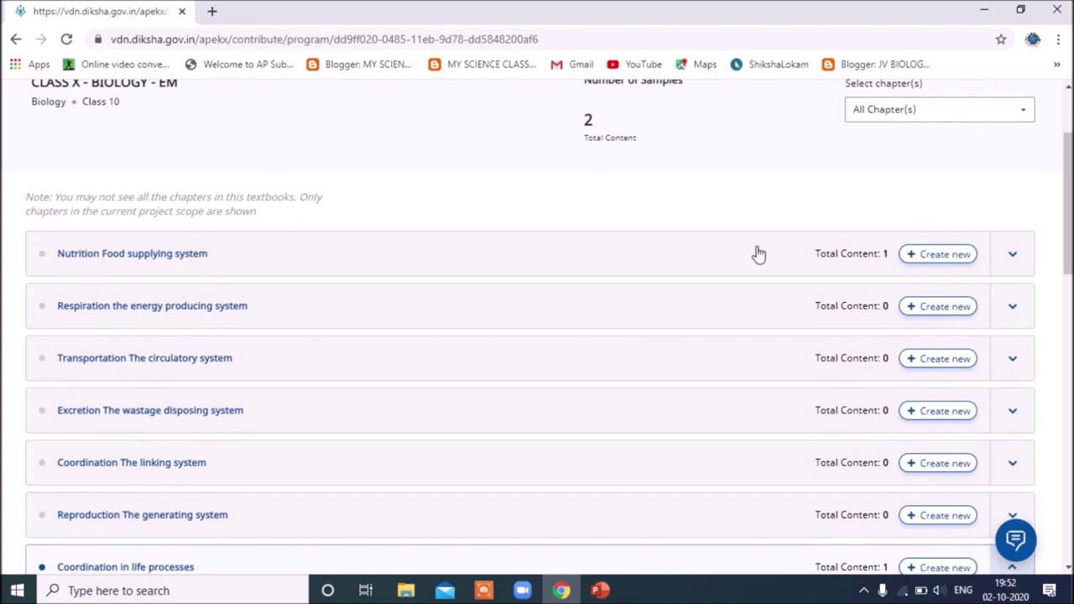
pyautogui.scroll(2, 1069, 88)
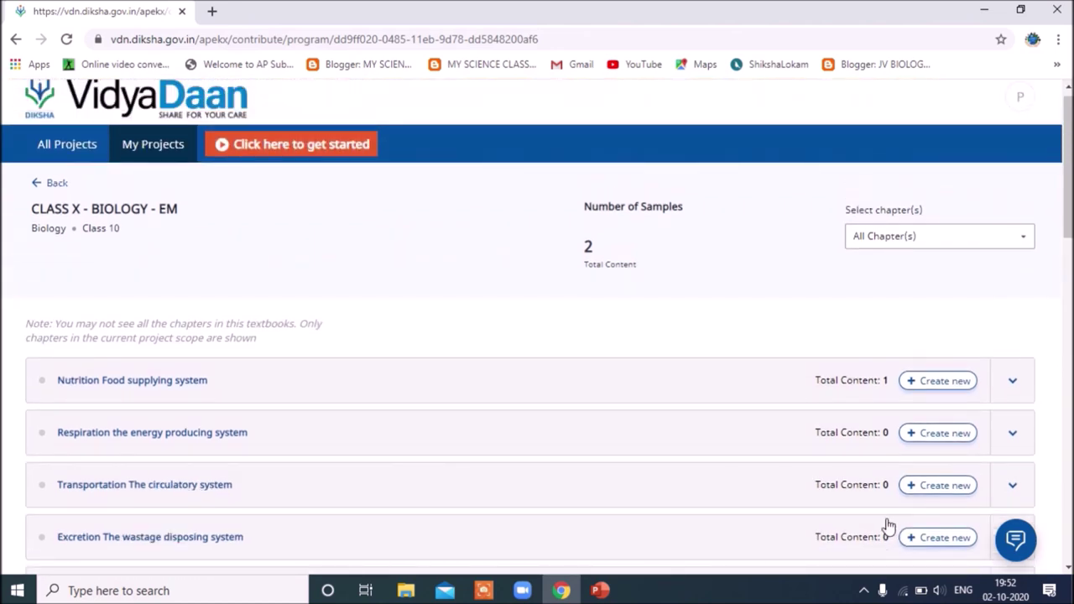
# - Start a new VSA - Practice Sets contribution for the Nutrition Food supplying system chapter
pyautogui.click(939, 382)
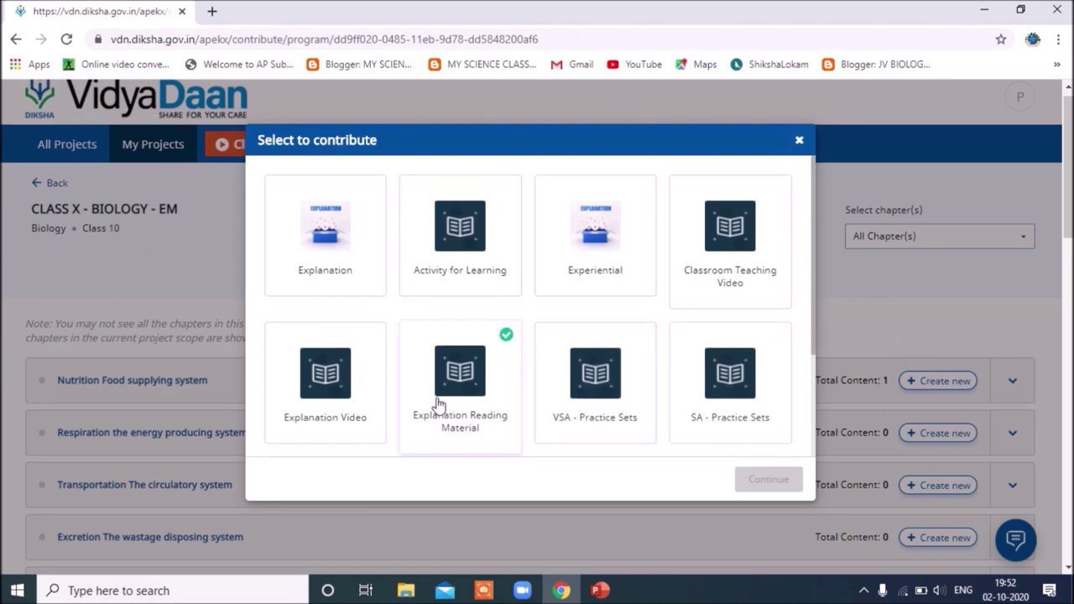
pyautogui.click(597, 383)
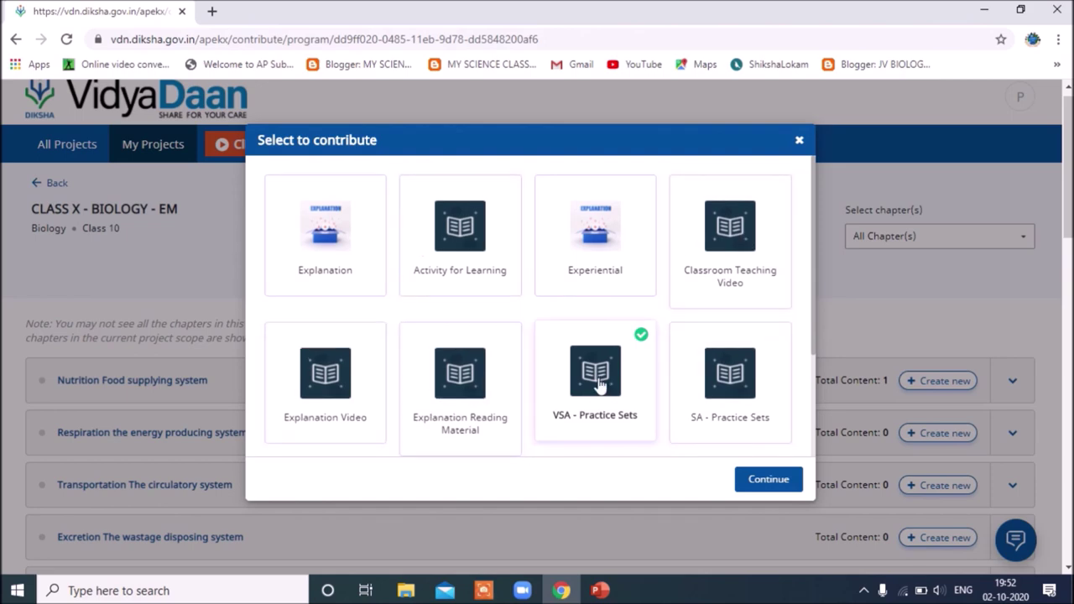
pyautogui.click(767, 480)
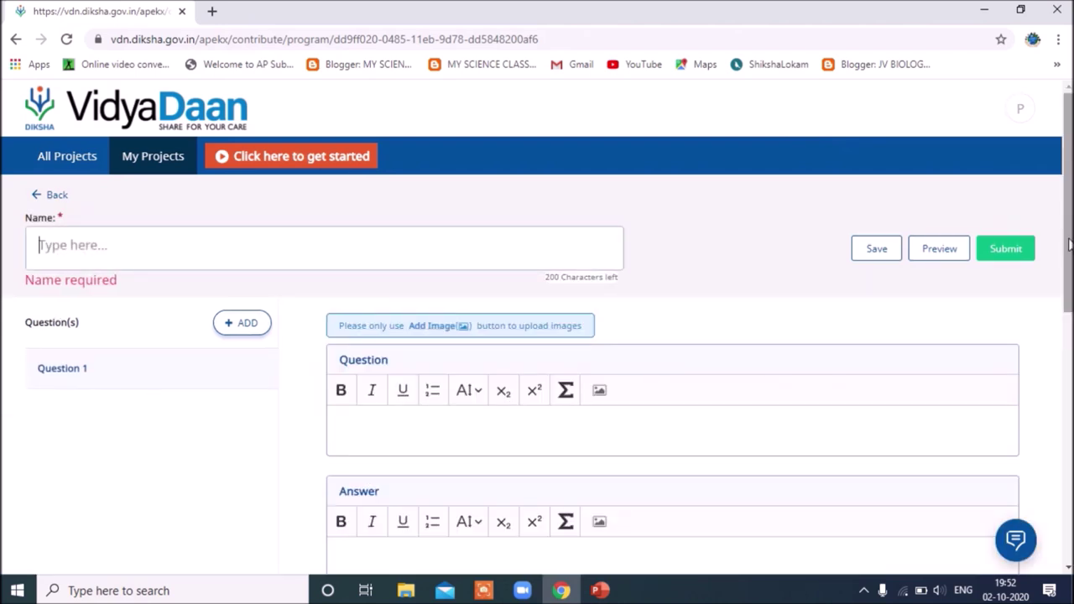
# - Enter the question 'Why the plants are considered as "Universal food providers"?' and its answer, numbering the two answer points 1. and 2
pyautogui.scroll(-2, 1070, 243)
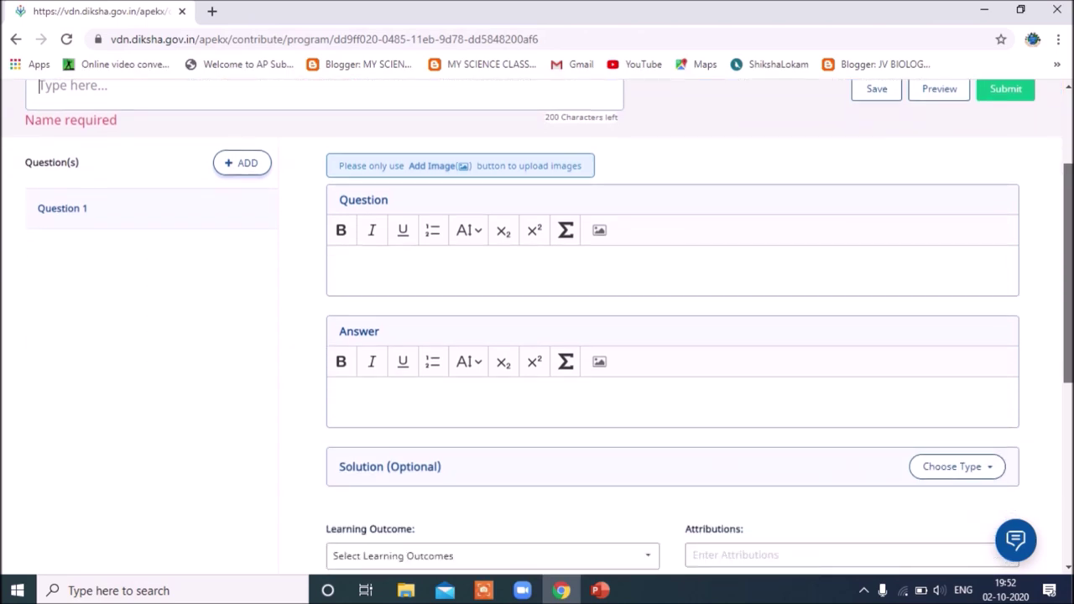
pyautogui.scroll(-1, 600, 241)
pyautogui.click(354, 245)
pyautogui.write('1.')
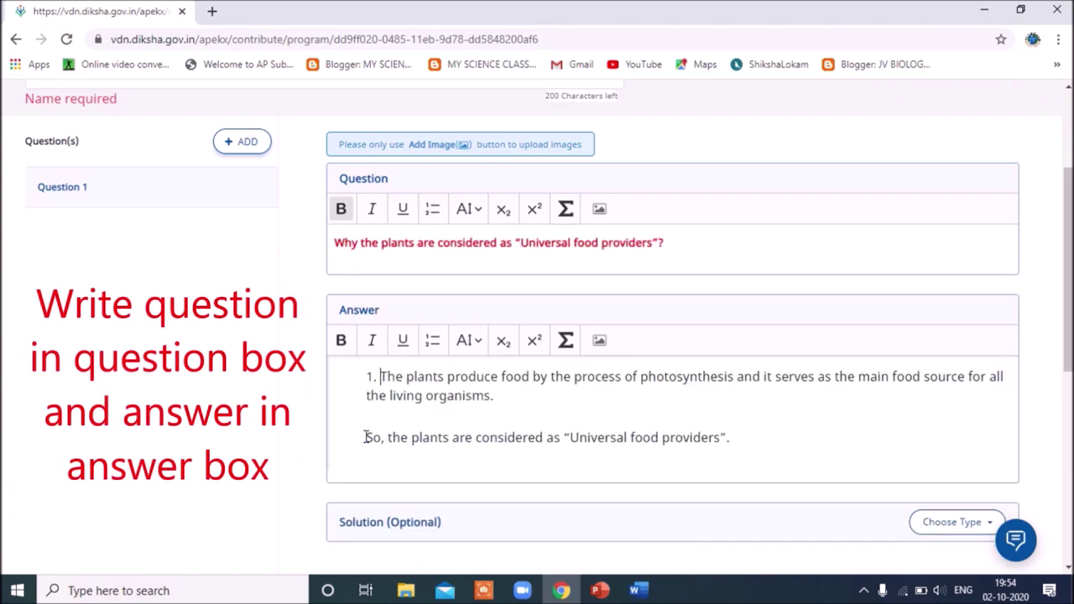
pyautogui.write('2.')
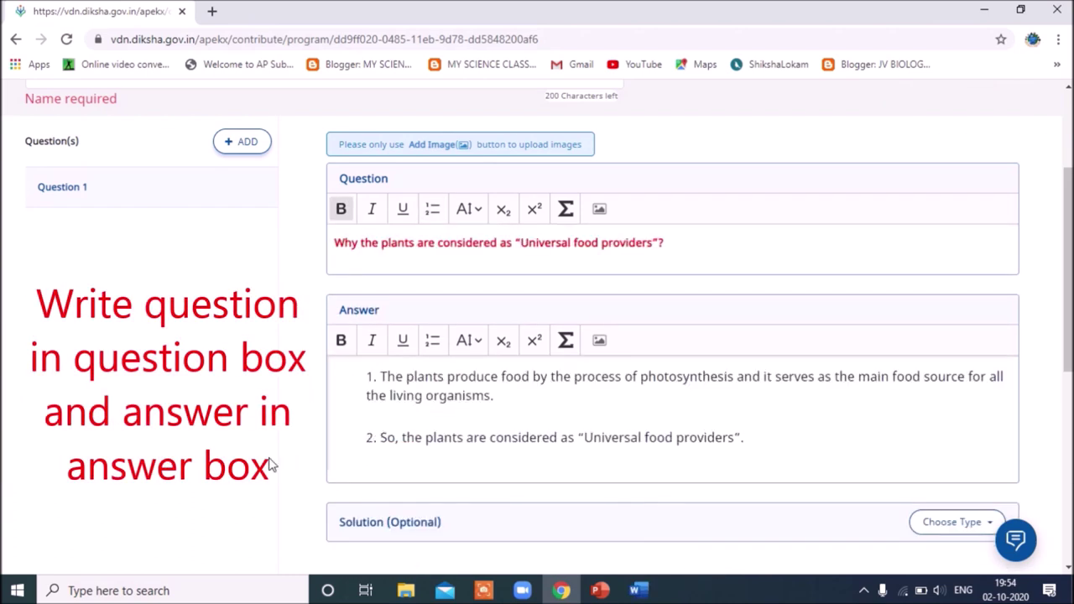
pyautogui.click(1071, 420)
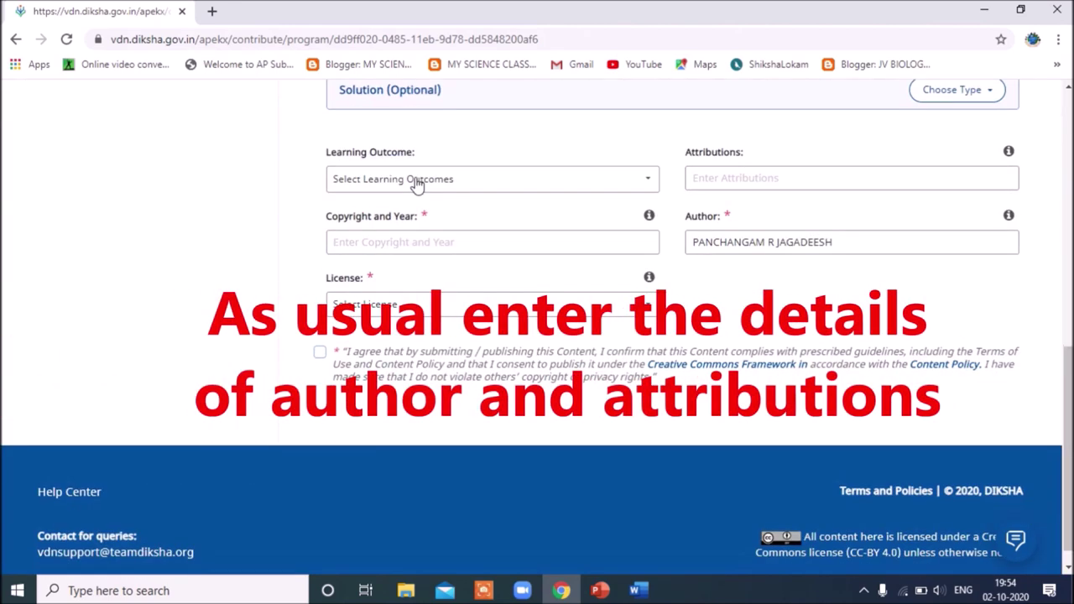
pyautogui.click(417, 185)
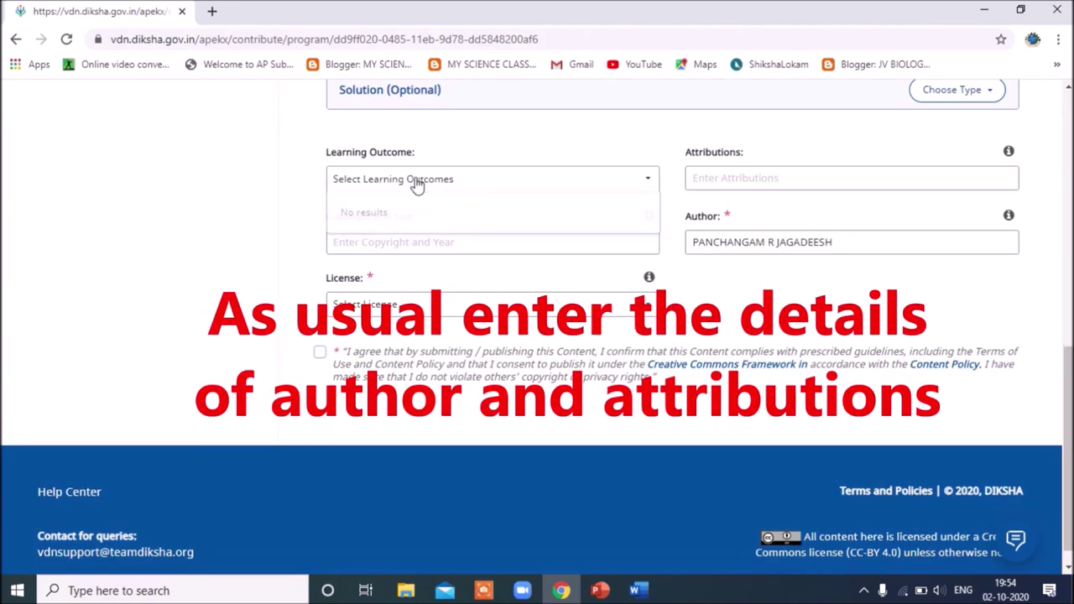
pyautogui.click(476, 185)
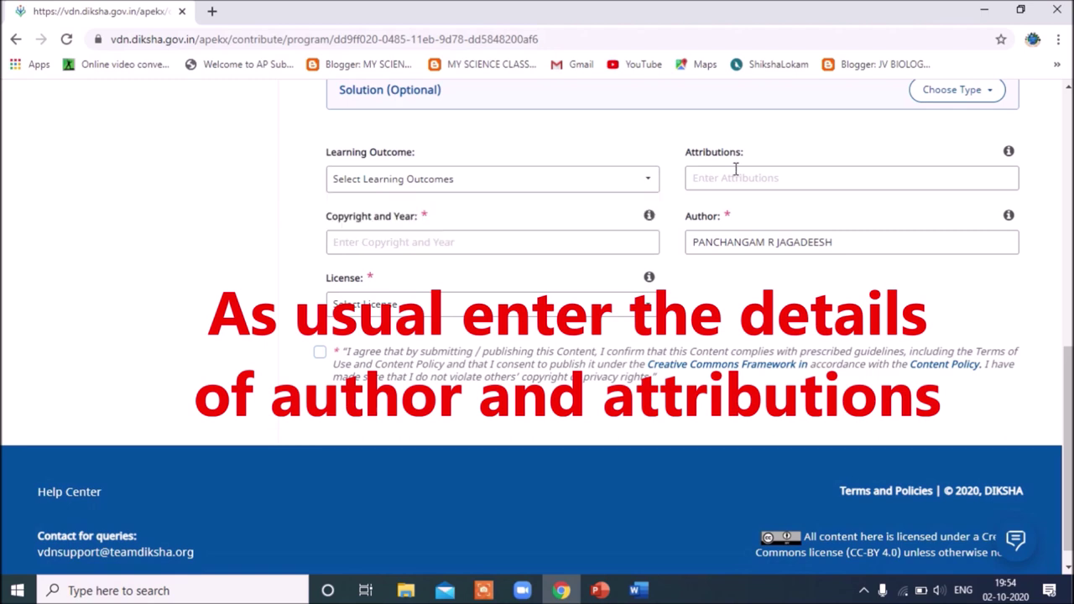
pyautogui.click(780, 183)
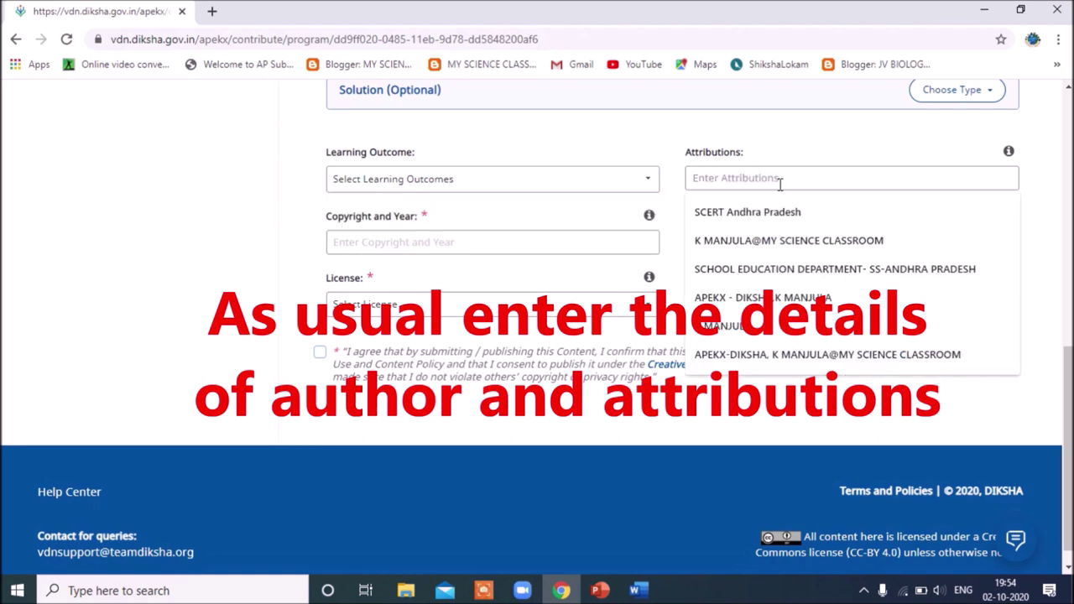
pyautogui.click(718, 241)
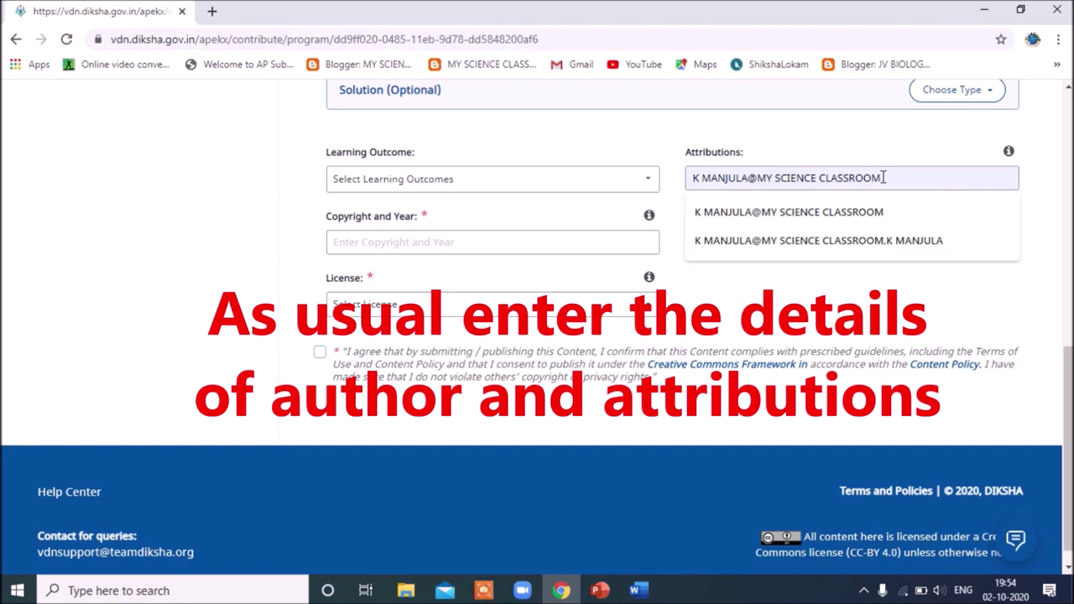
pyautogui.press('BackSpace')
pyautogui.press('BackSpace')
pyautogui.press('BackSpace')
pyautogui.press('BackSpace')
pyautogui.press('BackSpace')
pyautogui.press('BackSpace')
pyautogui.press('BackSpace')
pyautogui.press('BackSpace')
pyautogui.press('BackSpace')
pyautogui.press('BackSpace')
pyautogui.press('BackSpace')
pyautogui.press('BackSpace')
pyautogui.press('BackSpace')
pyautogui.press('BackSpace')
pyautogui.press('BackSpace')
pyautogui.press('BackSpace')
pyautogui.press('BackSpace')
pyautogui.press('BackSpace')
pyautogui.press('BackSpace')
pyautogui.press('BackSpace')
pyautogui.press('BackSpace')
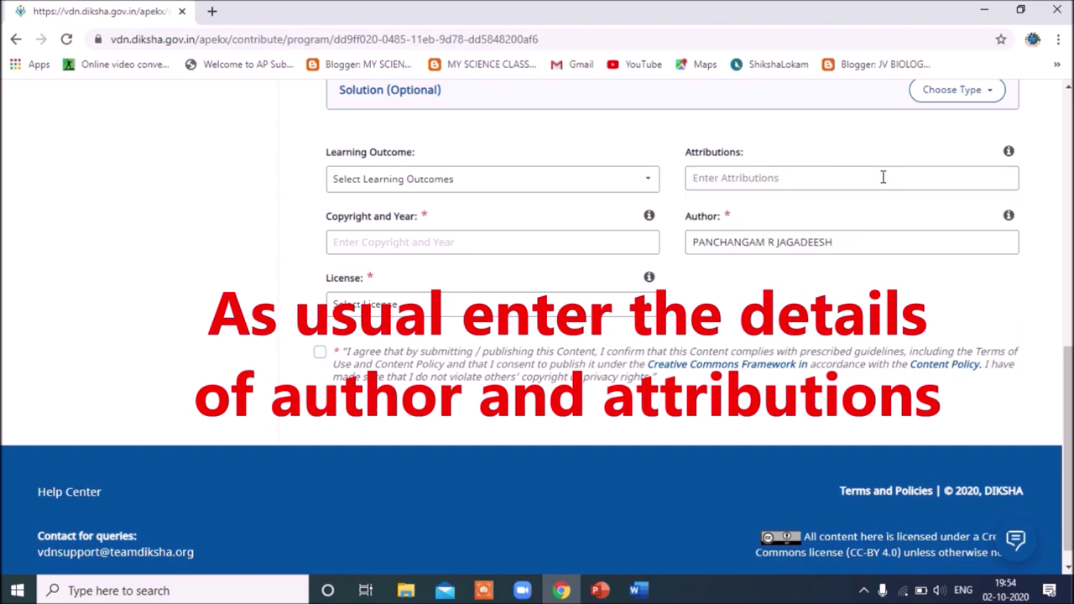
# - Enter the contributor's name as the question's attribution and set its copyright and year to ZPHS PALASAMUDRAM, APEKX, 2020
pyautogui.write('p')
pyautogui.press('BackSpace')
pyautogui.write('P R HJAGADEESH')
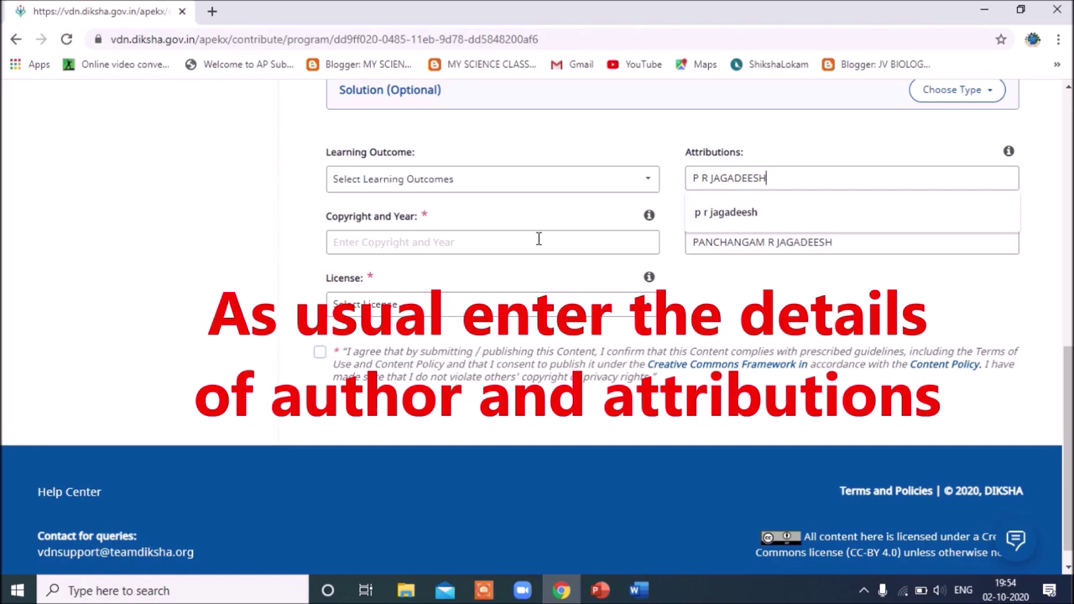
pyautogui.click(539, 239)
pyautogui.click(424, 295)
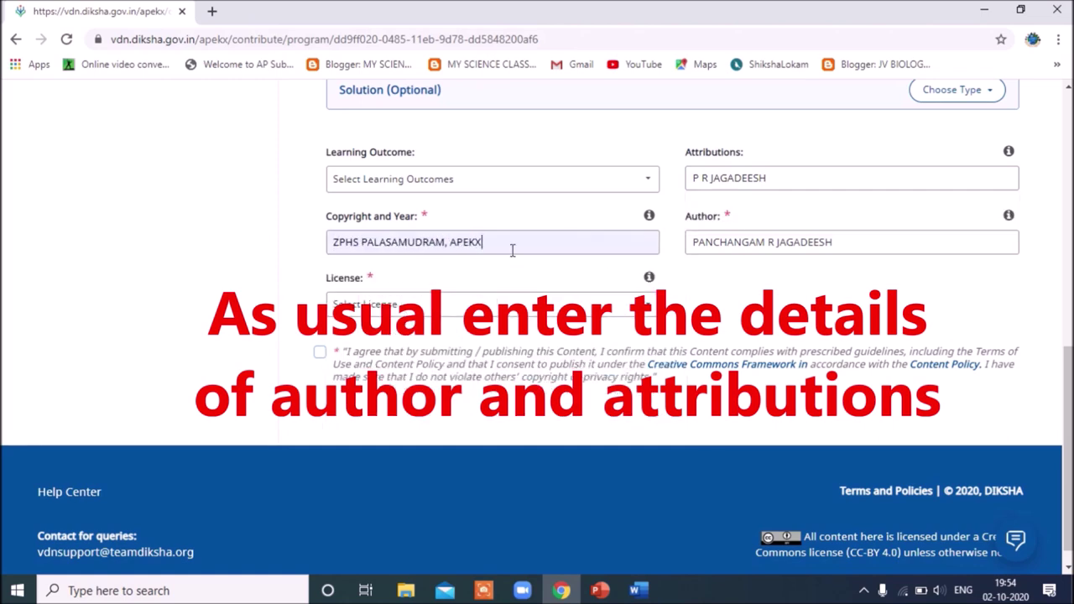
pyautogui.press('BackSpace')
pyautogui.press('BackSpace')
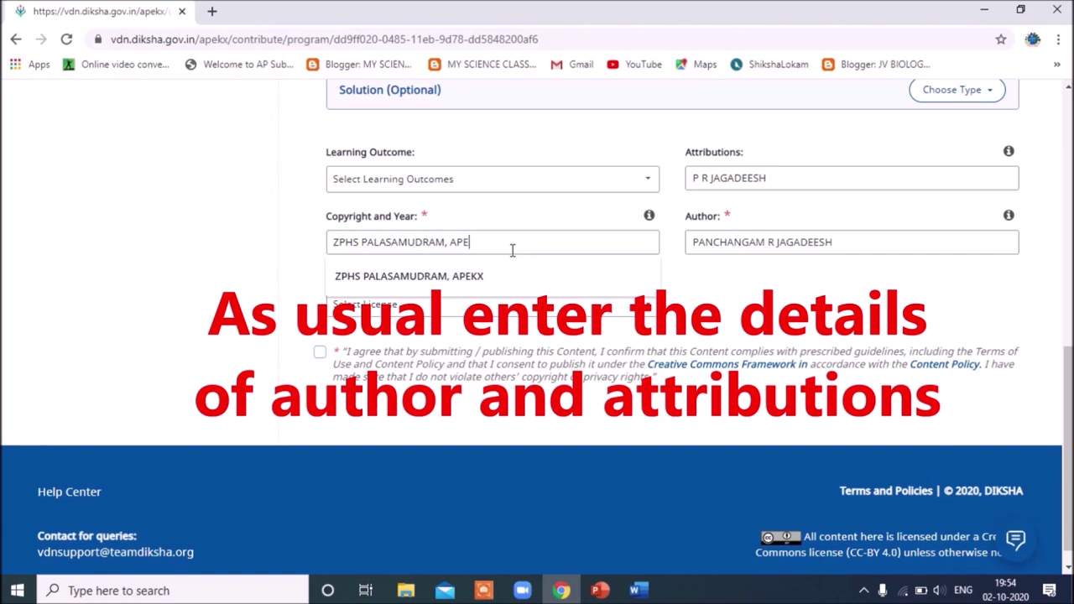
pyautogui.write('KX, 2020')
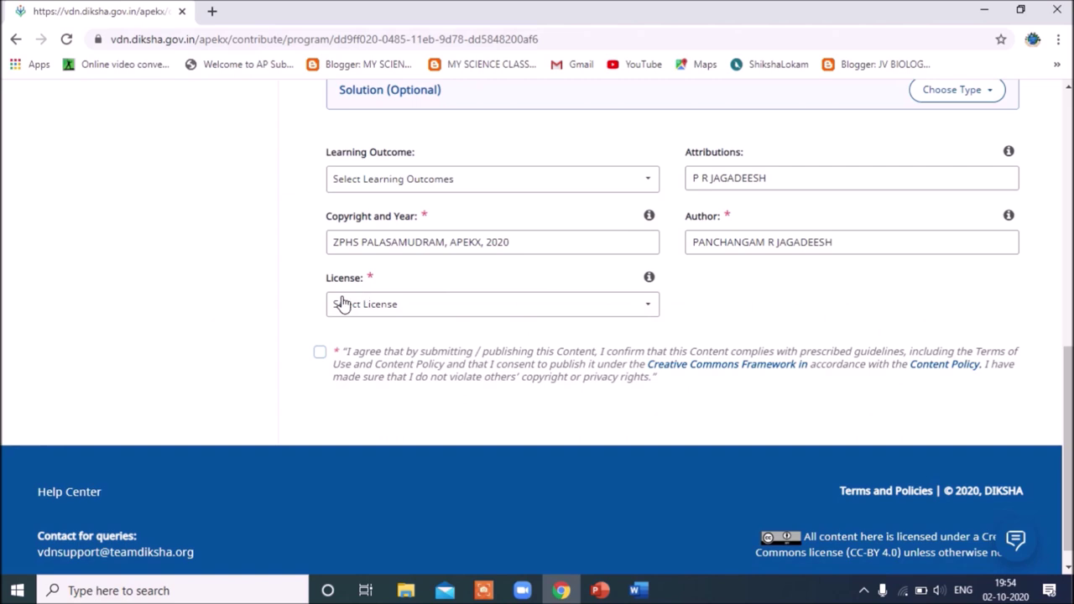
# - Set the license to CC BY 4.0 and accept the content guidelines agreement
pyautogui.click(341, 304)
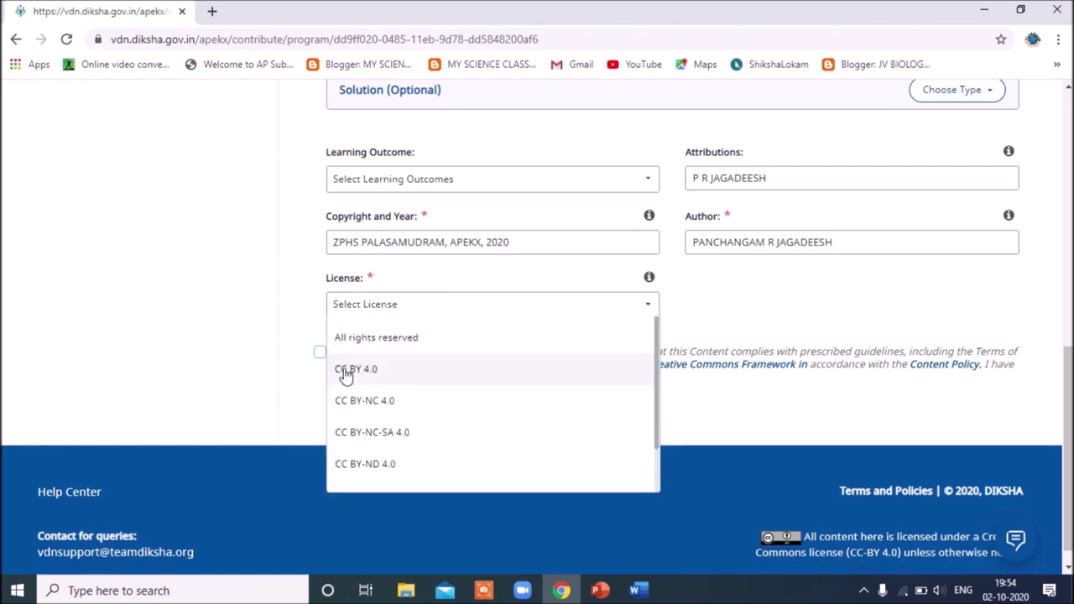
pyautogui.click(345, 372)
pyautogui.click(320, 353)
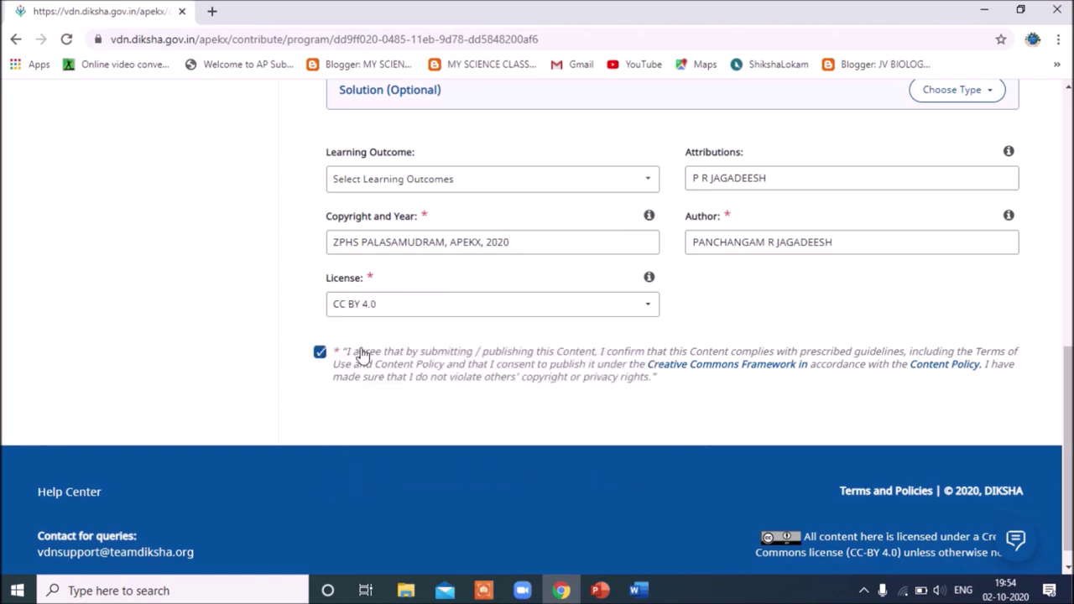
# - Name the practice set NUTRITION _ PRACTICE NOTES and save it
pyautogui.scroll(5, 892, 348)
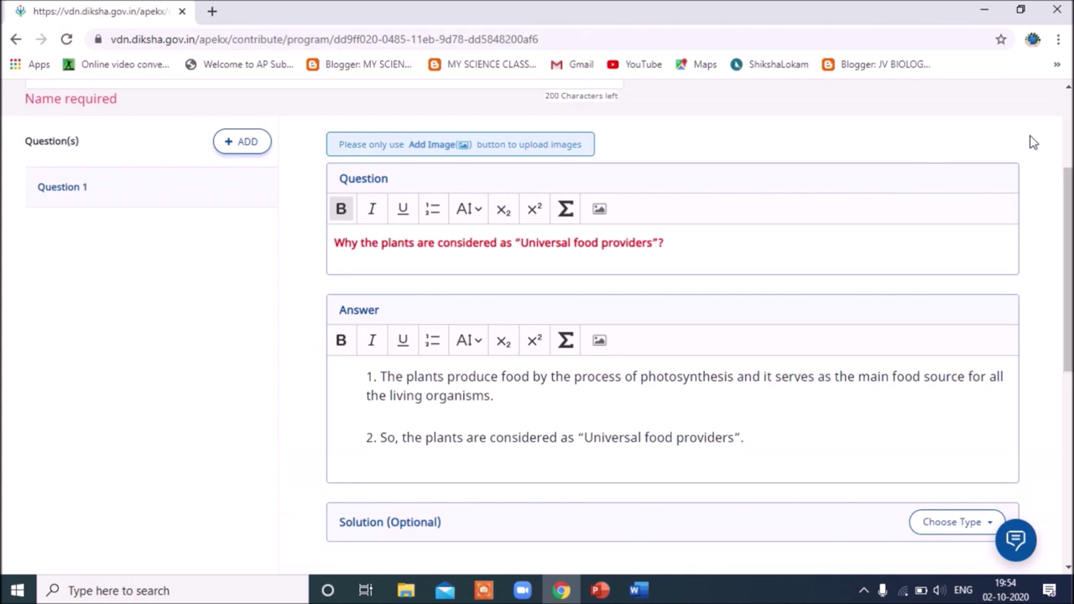
pyautogui.scroll(3, 587, 256)
pyautogui.click(250, 257)
pyautogui.write('NUTRITION _ PRA')
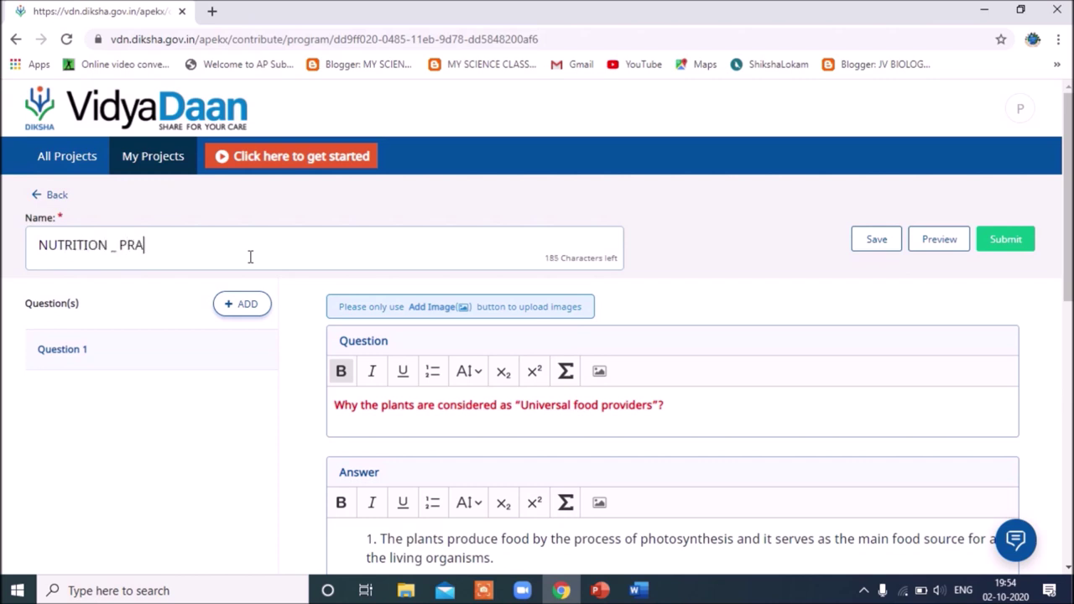
pyautogui.write('CTICE NOTES')
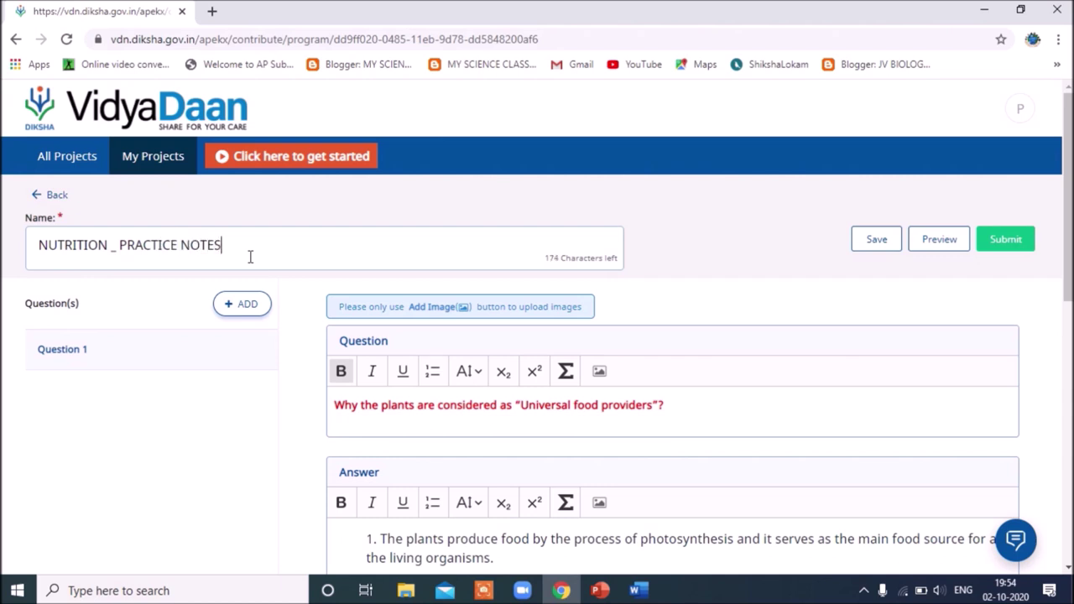
pyautogui.click(102, 445)
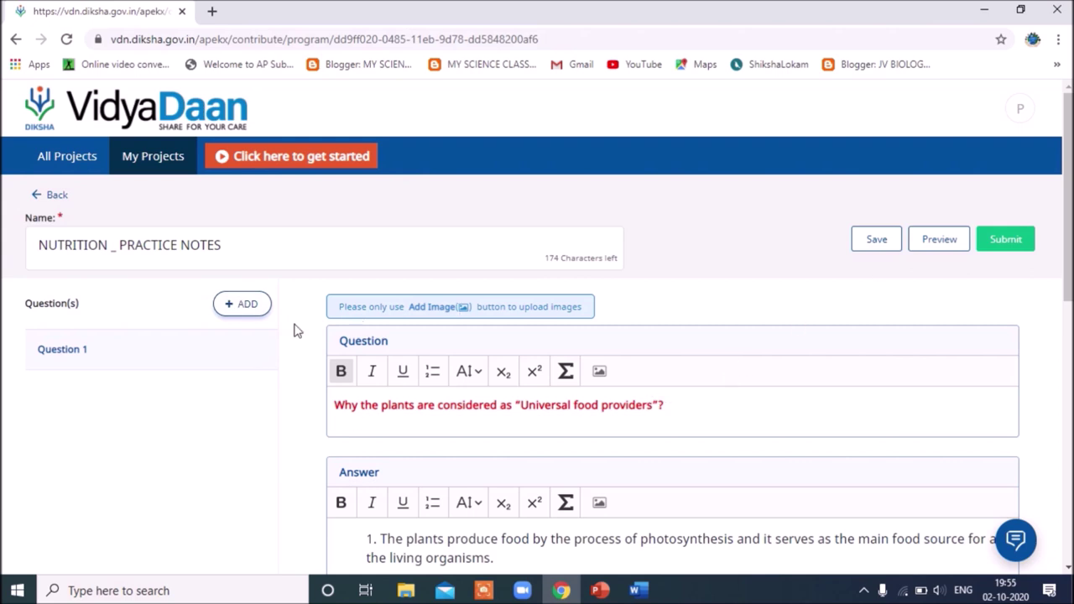
pyautogui.click(876, 240)
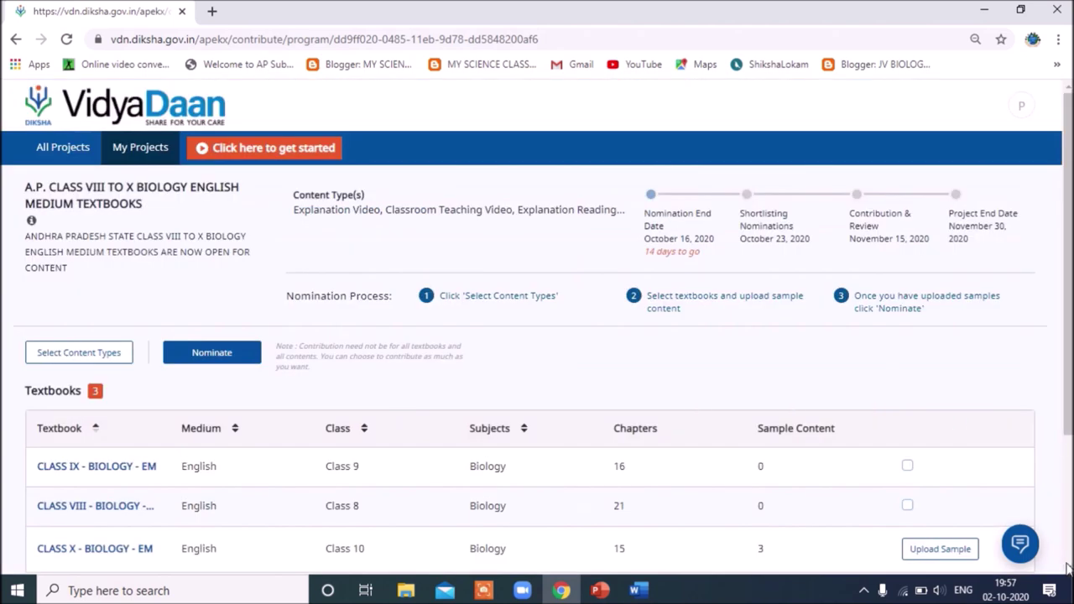
pyautogui.scroll(-2, 1068, 569)
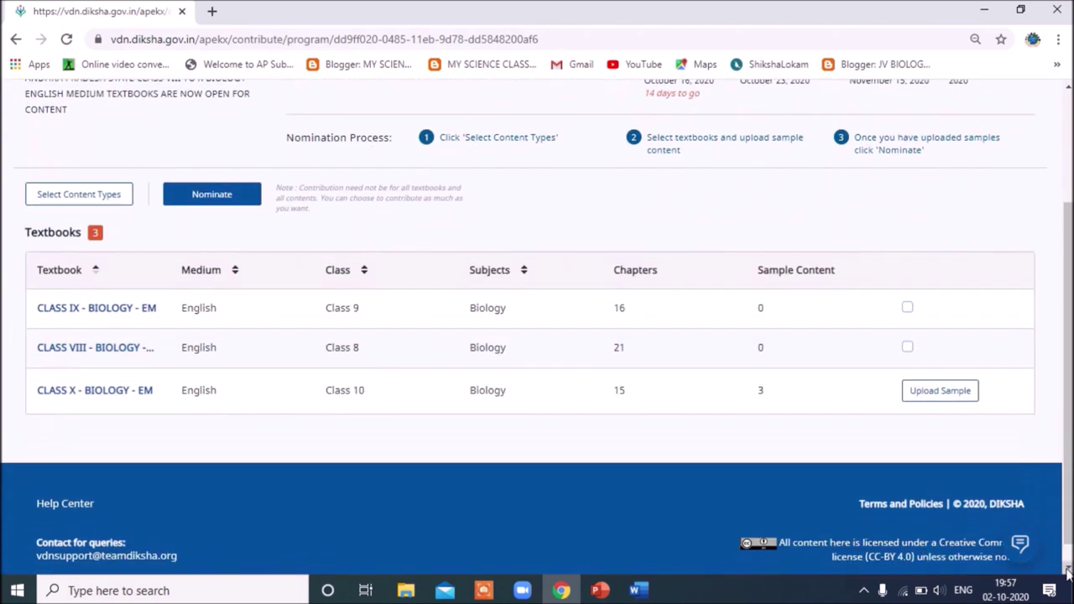
pyautogui.moveTo(537, 9)
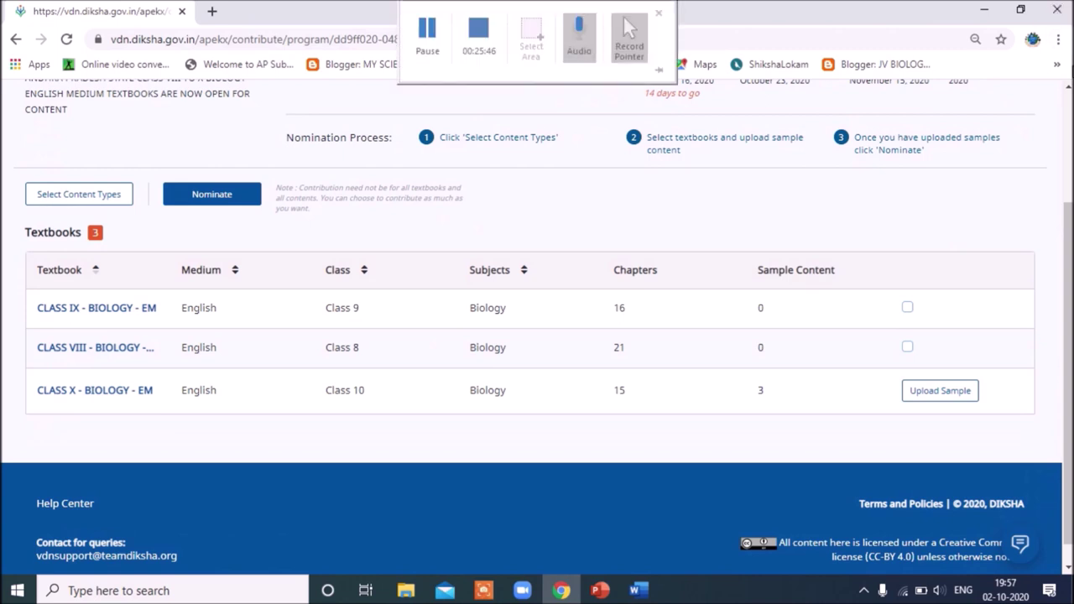
pyautogui.scroll(1, 121, 465)
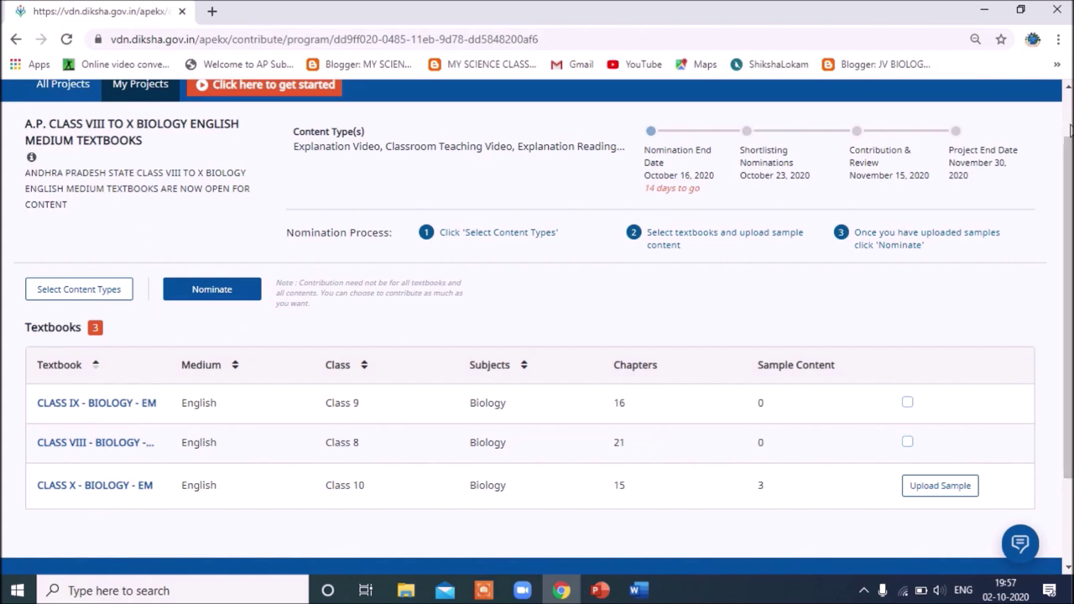
pyautogui.scroll(2, 1071, 128)
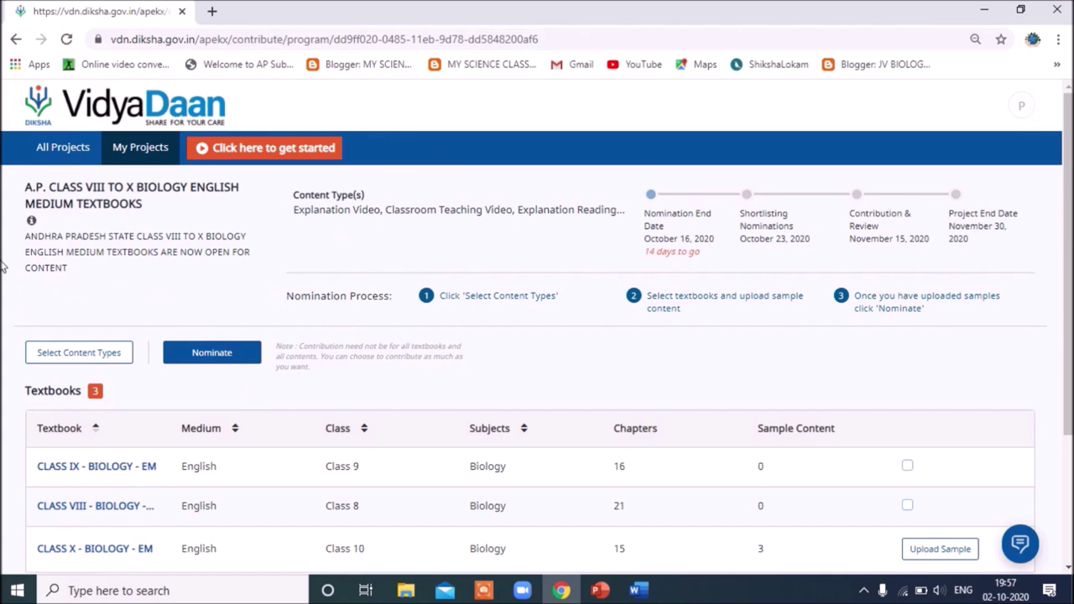
# - Open the A.P. Class VIII to X Physical Science English Medium project and try to confirm its content types without choosing any
pyautogui.click(43, 159)
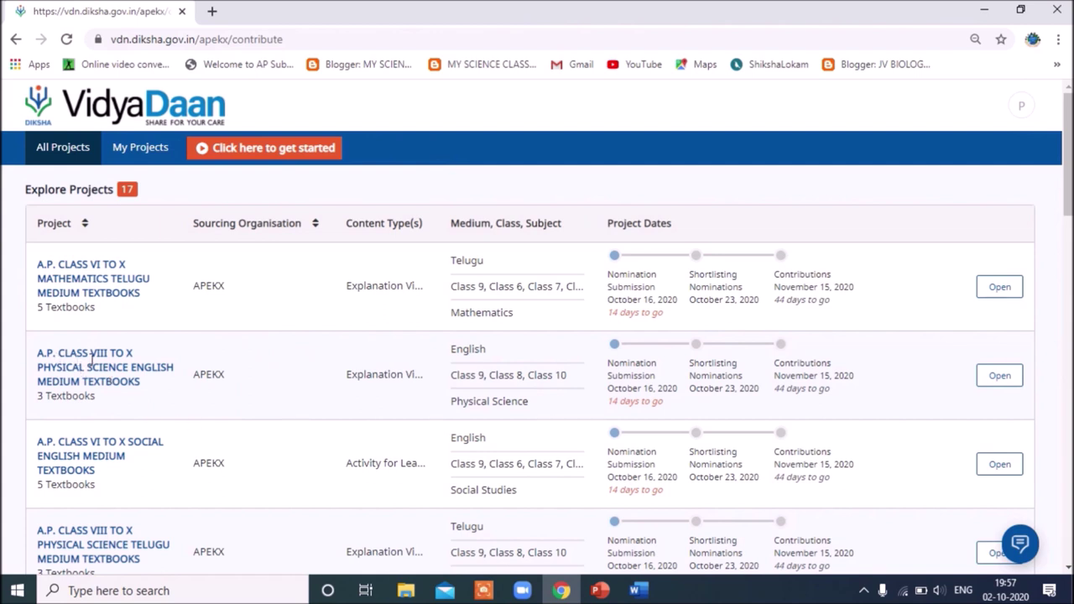
pyautogui.click(1000, 377)
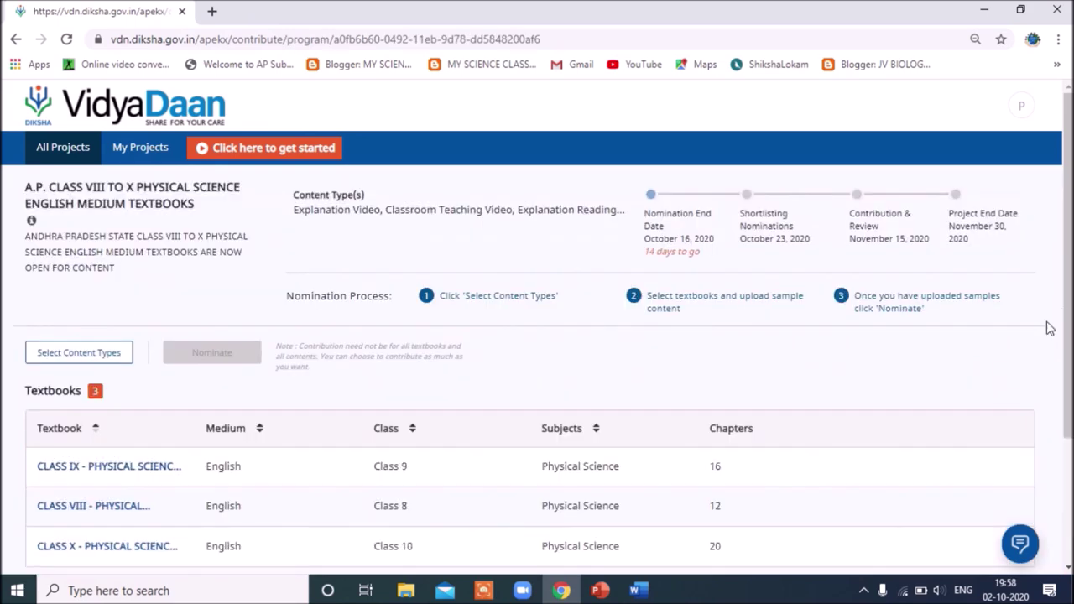
pyautogui.scroll(-1, 1071, 307)
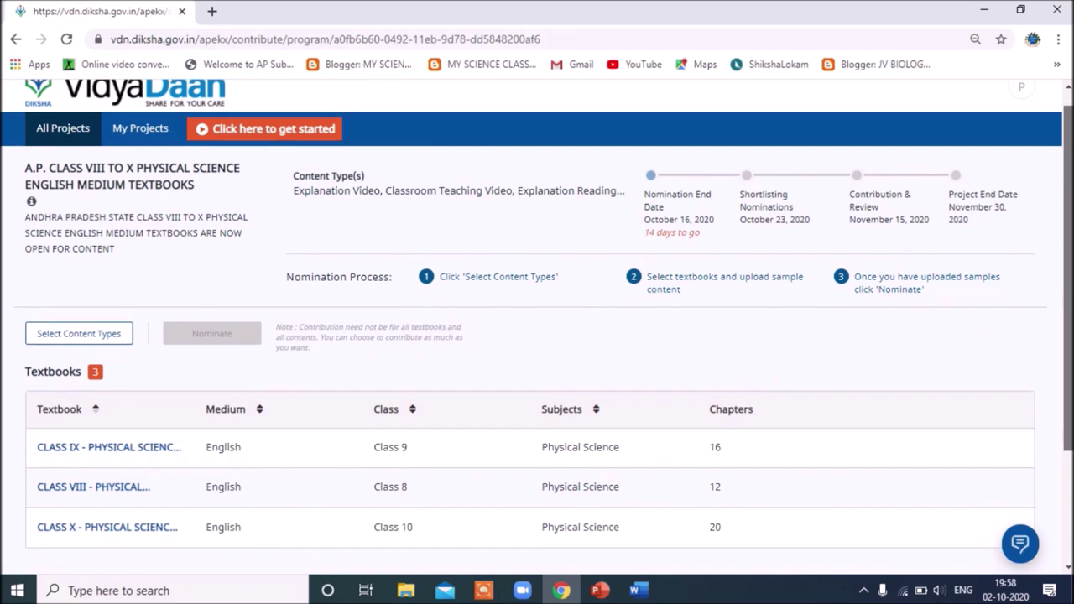
pyautogui.click(63, 335)
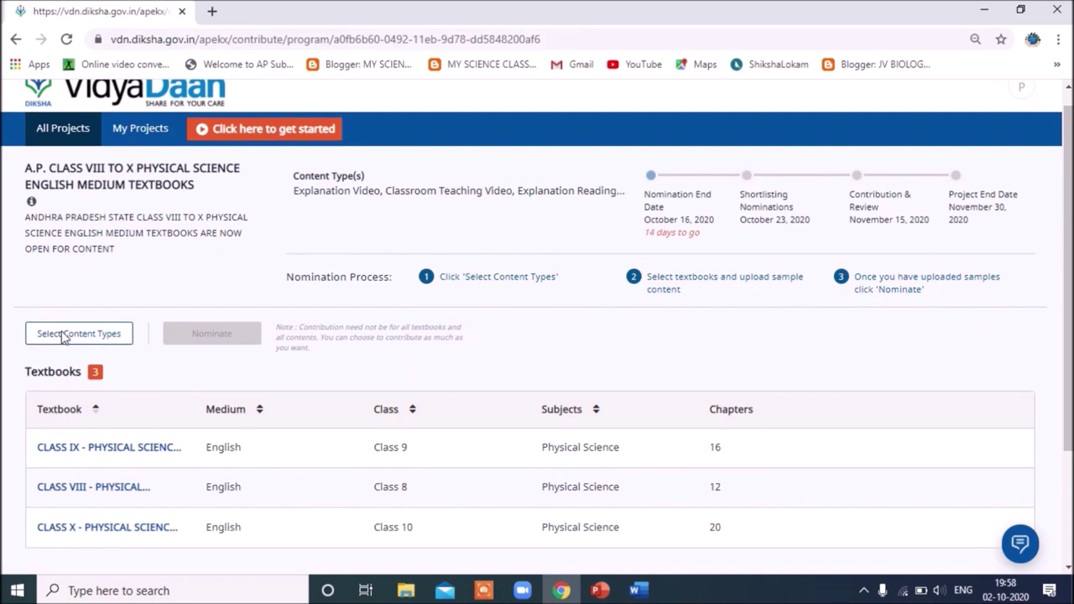
pyautogui.click(686, 347)
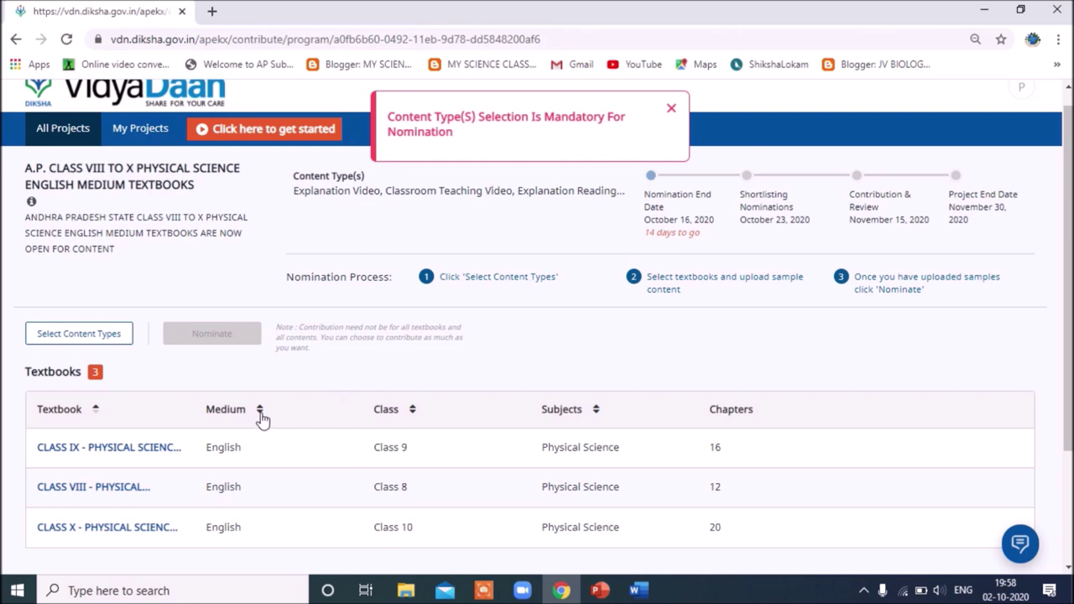
pyautogui.click(671, 109)
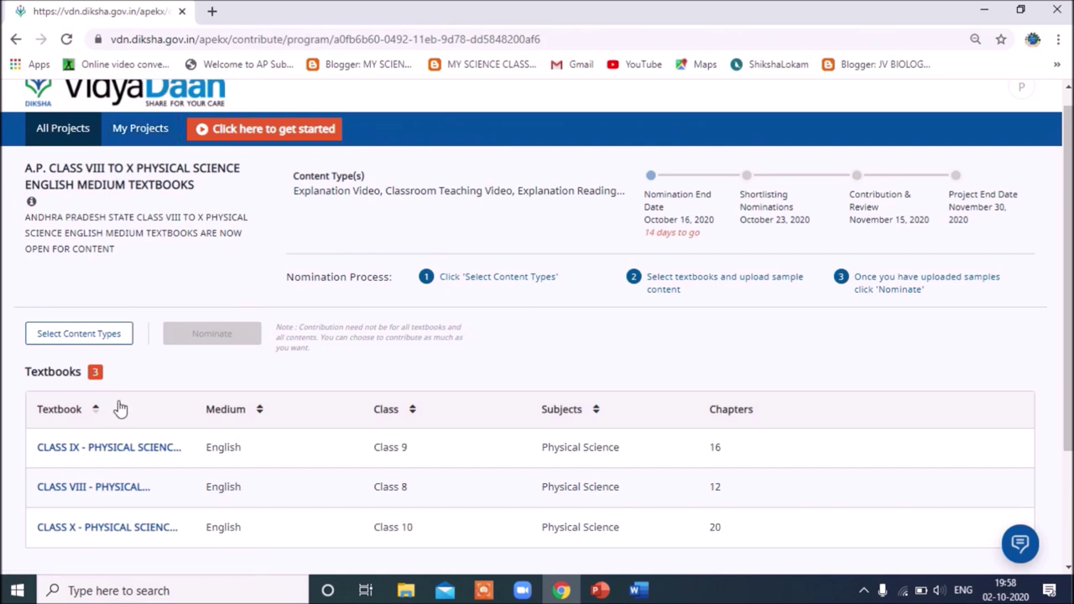
# - Return to the project lists and open the enrolled A.P. Class VIII to X Biology English Medium project
pyautogui.click(67, 139)
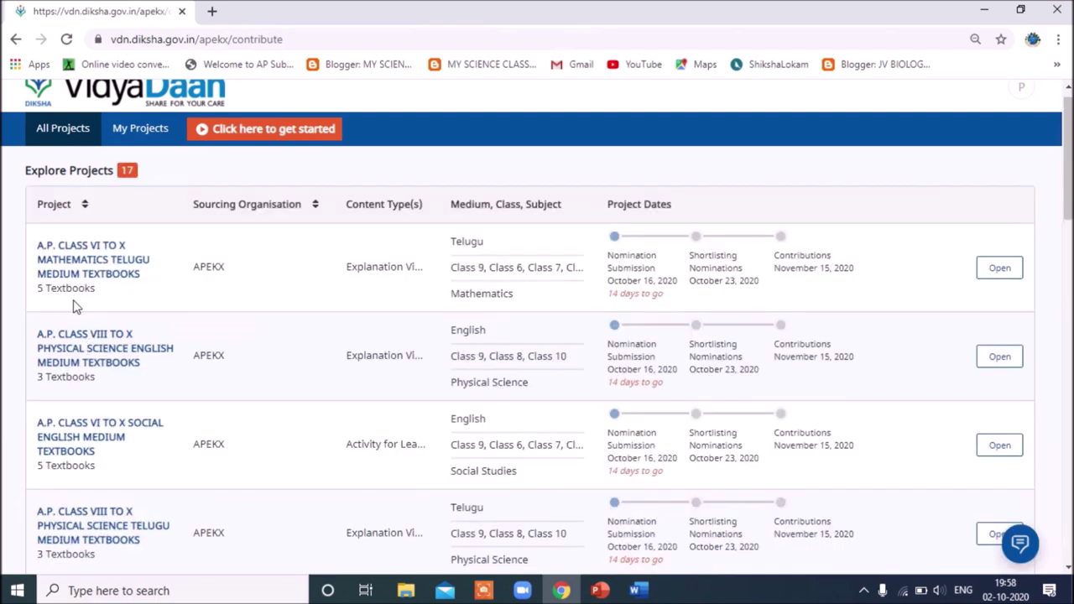
pyautogui.click(146, 137)
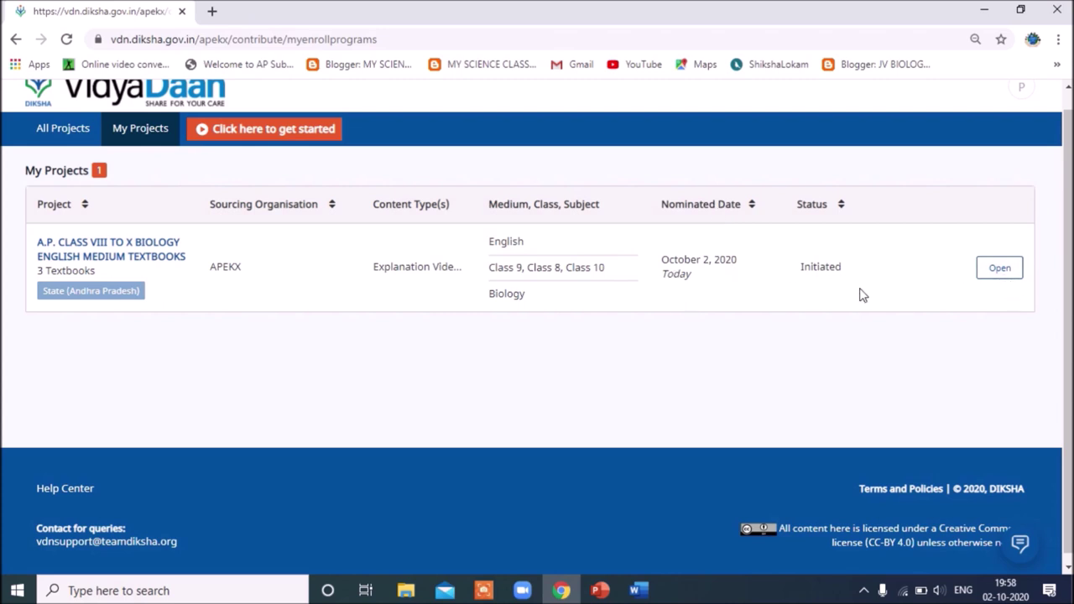
pyautogui.click(1001, 267)
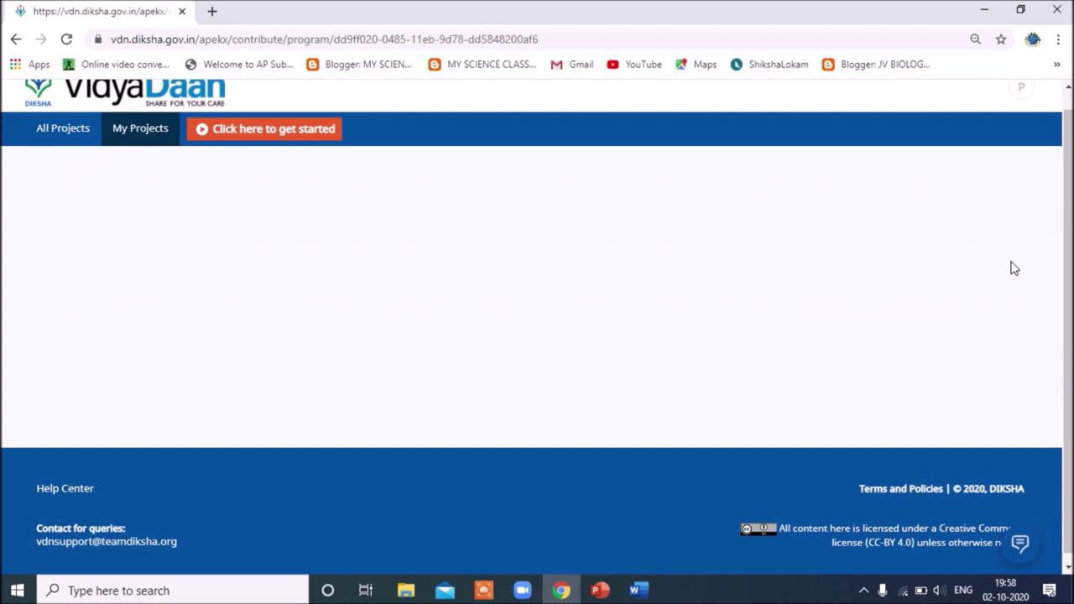